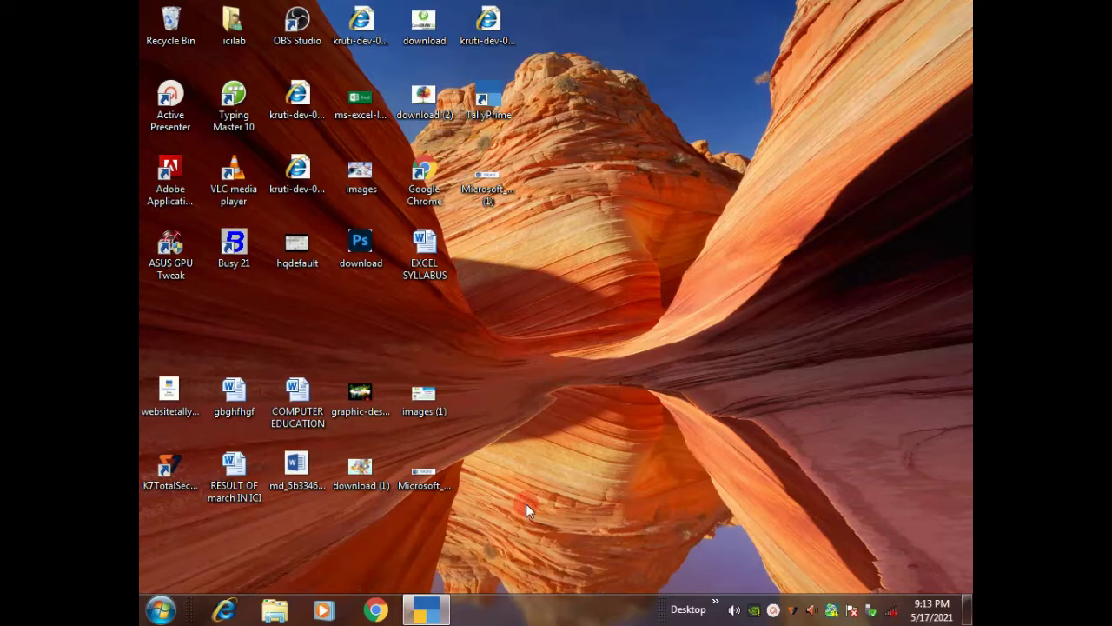
# Switch to TallyPrime and open a new Purchase voucher for Harshita Pvt. Ltd
pyautogui.moveTo(437, 610)
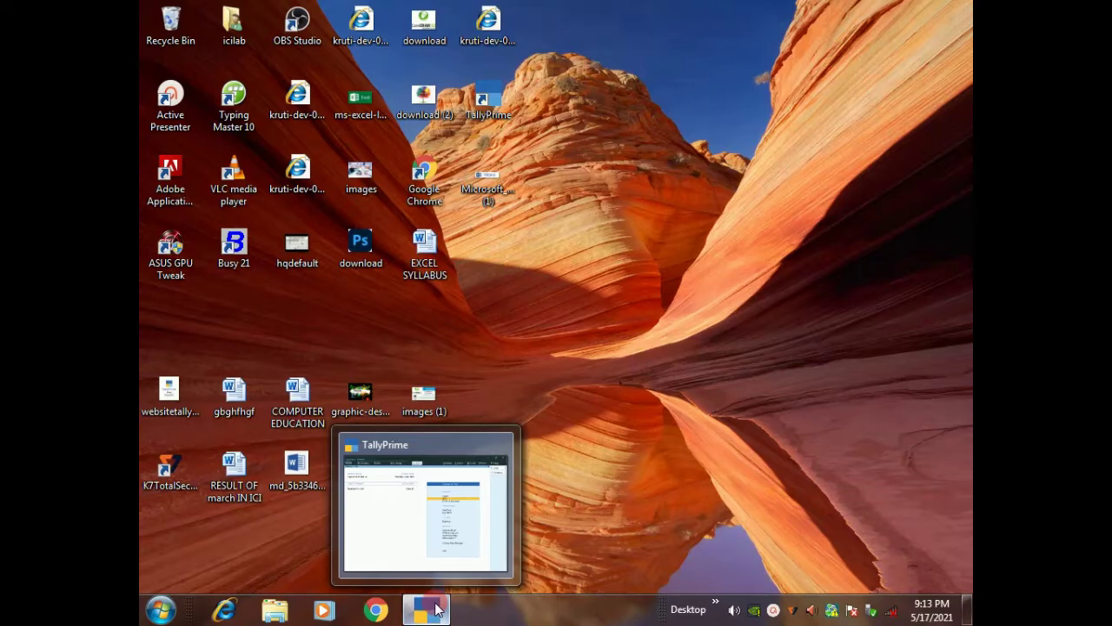
pyautogui.click(437, 610)
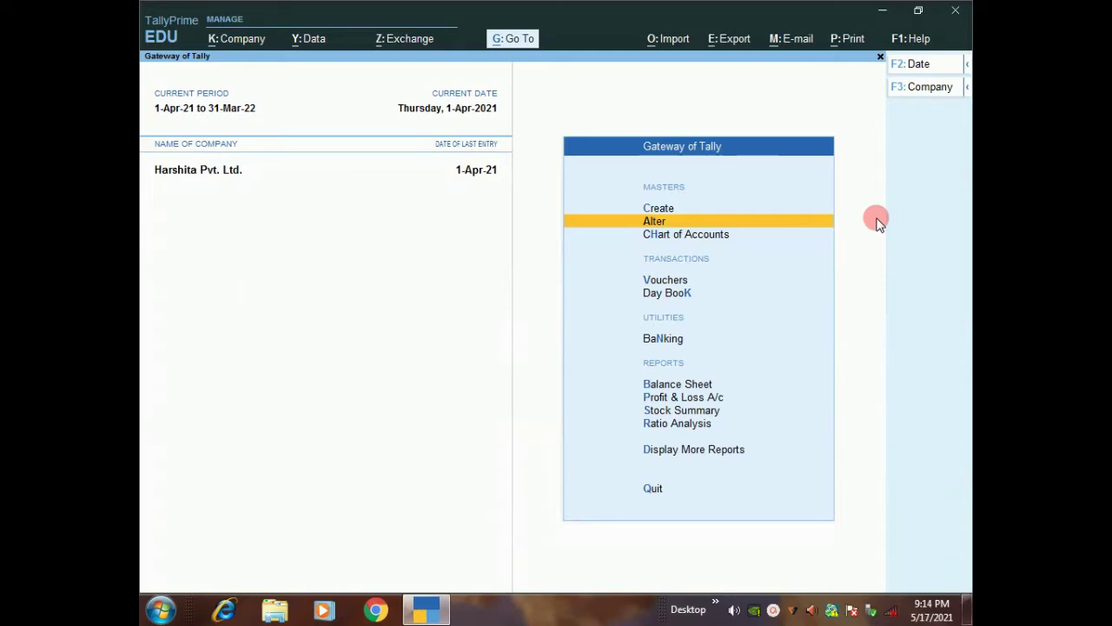
pyautogui.click(666, 281)
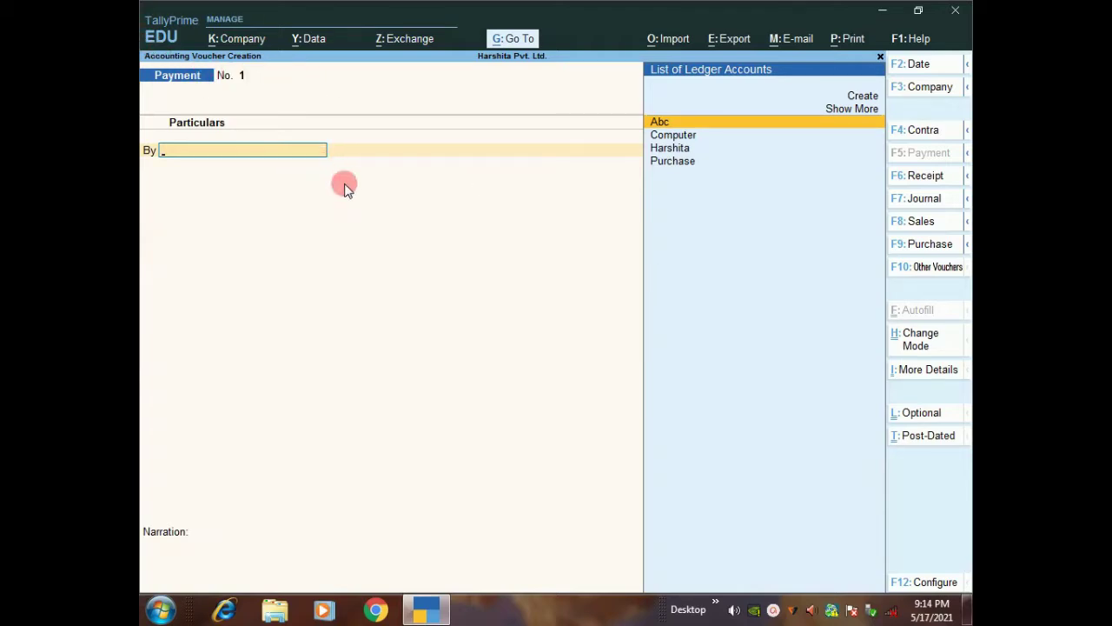
pyautogui.press('F9')
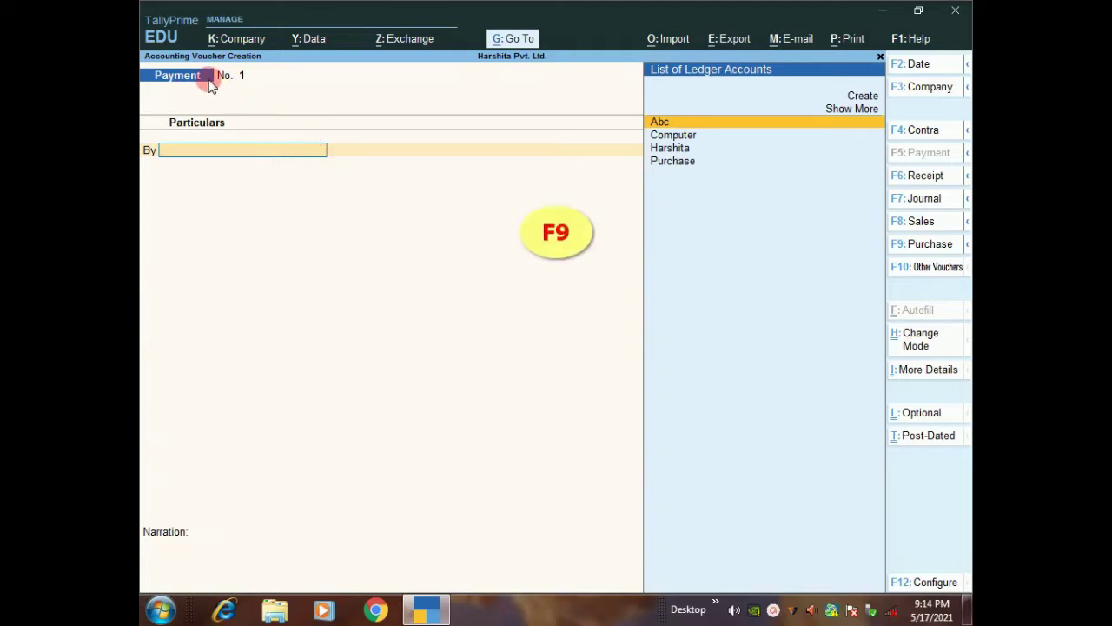
pyautogui.click(943, 244)
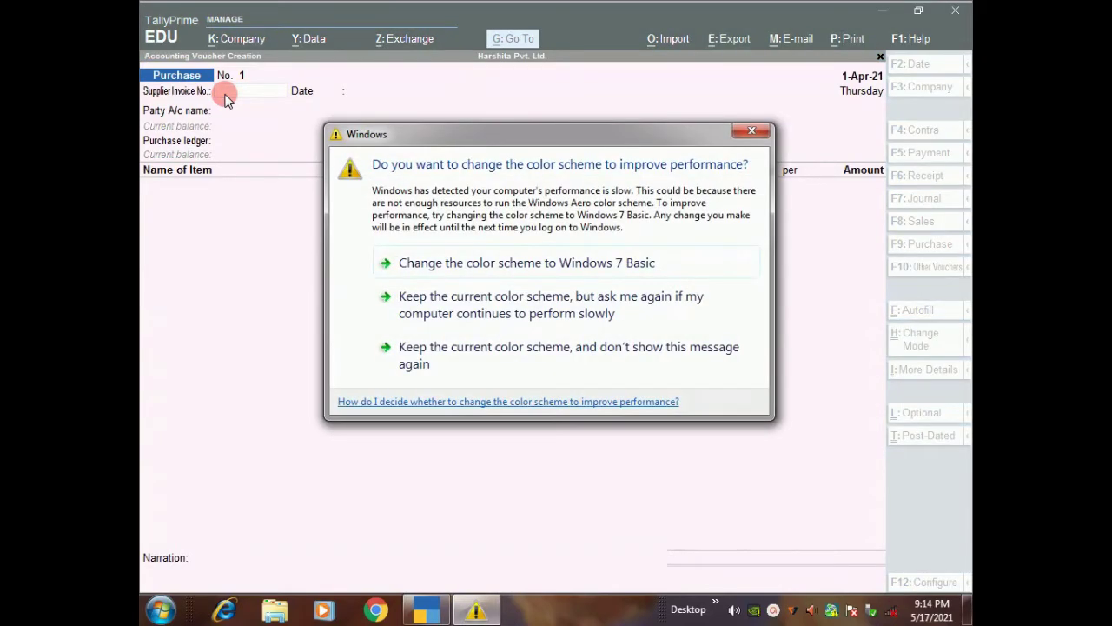
# Keep the current Windows color scheme permanently, and enter supplier invoice number 123 with the date 1-Apr-21 on the purchase voucher
pyautogui.click(509, 348)
pyautogui.write('123')
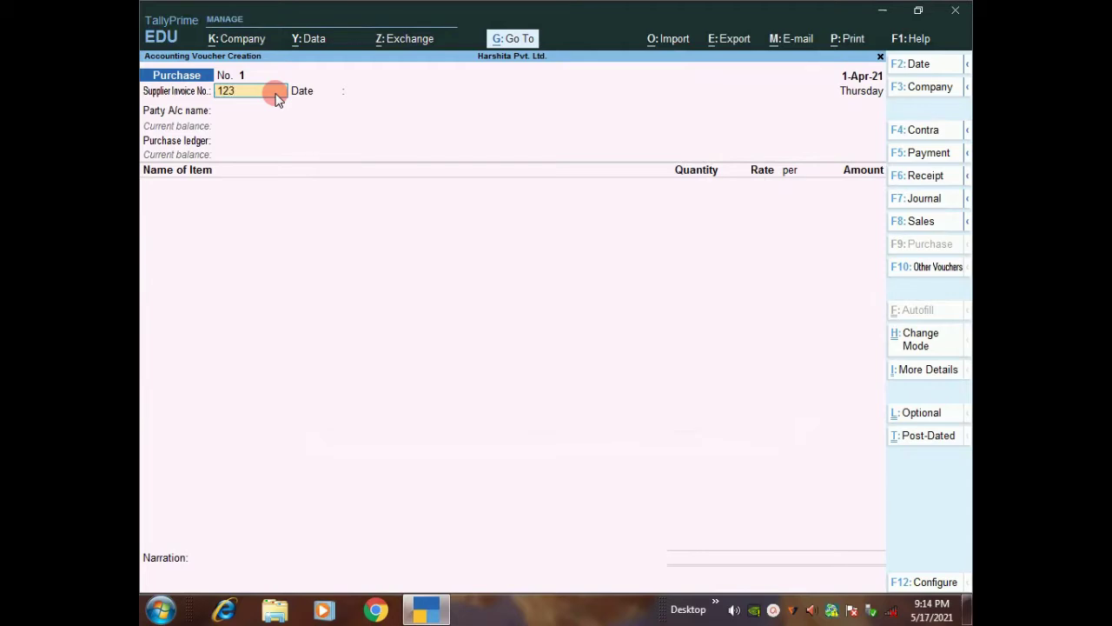
pyautogui.press('Return')
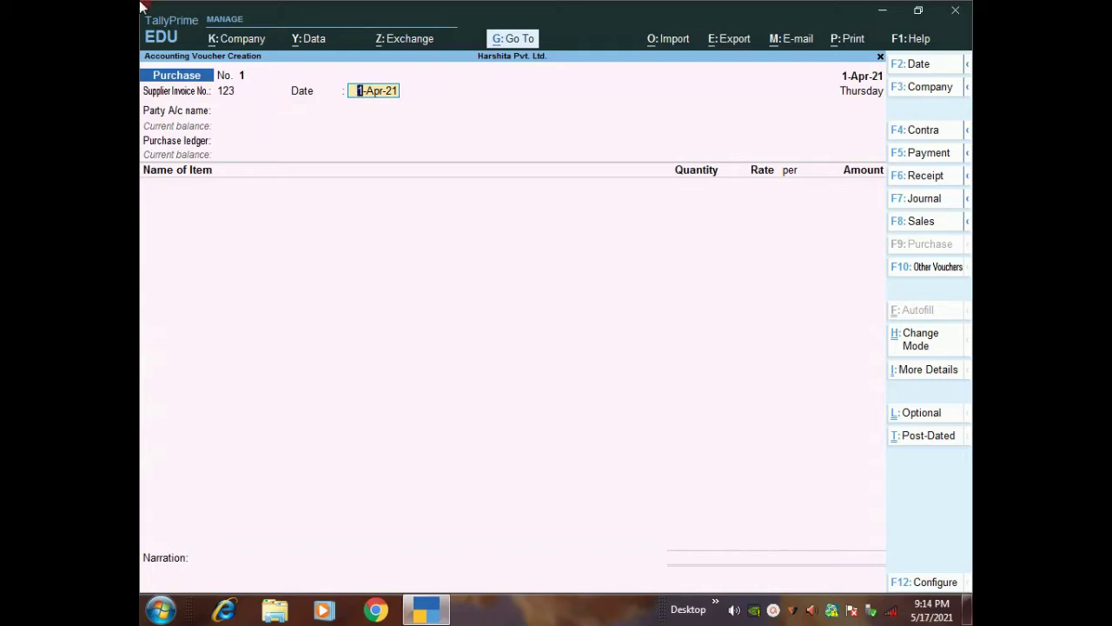
pyautogui.press('Return')
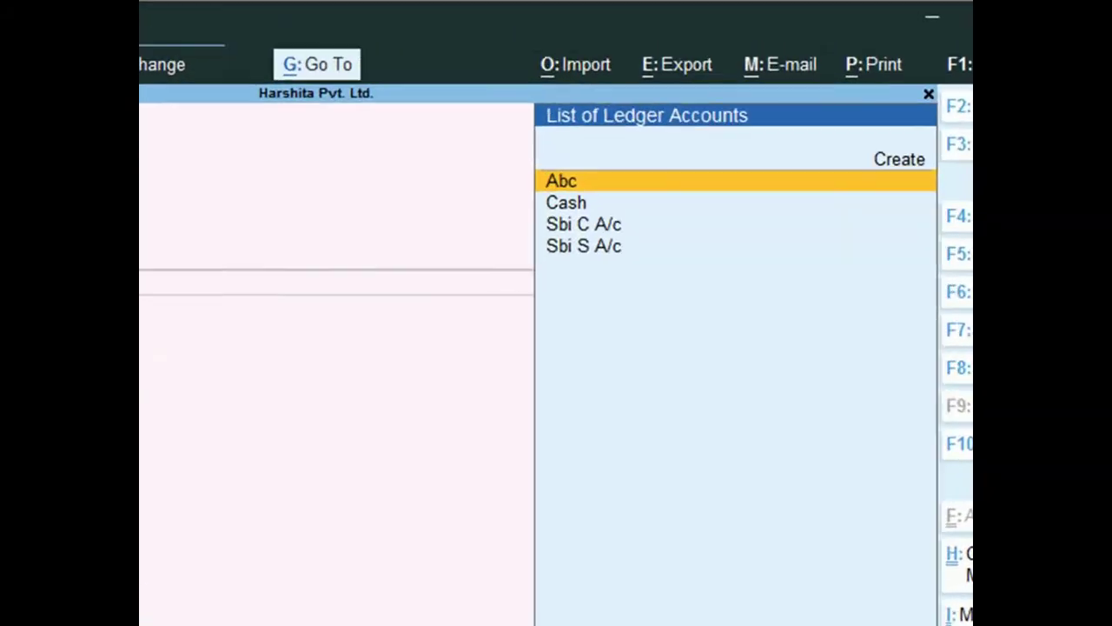
# Choose Cash as the party account of the purchase voucher
pyautogui.press('Down')
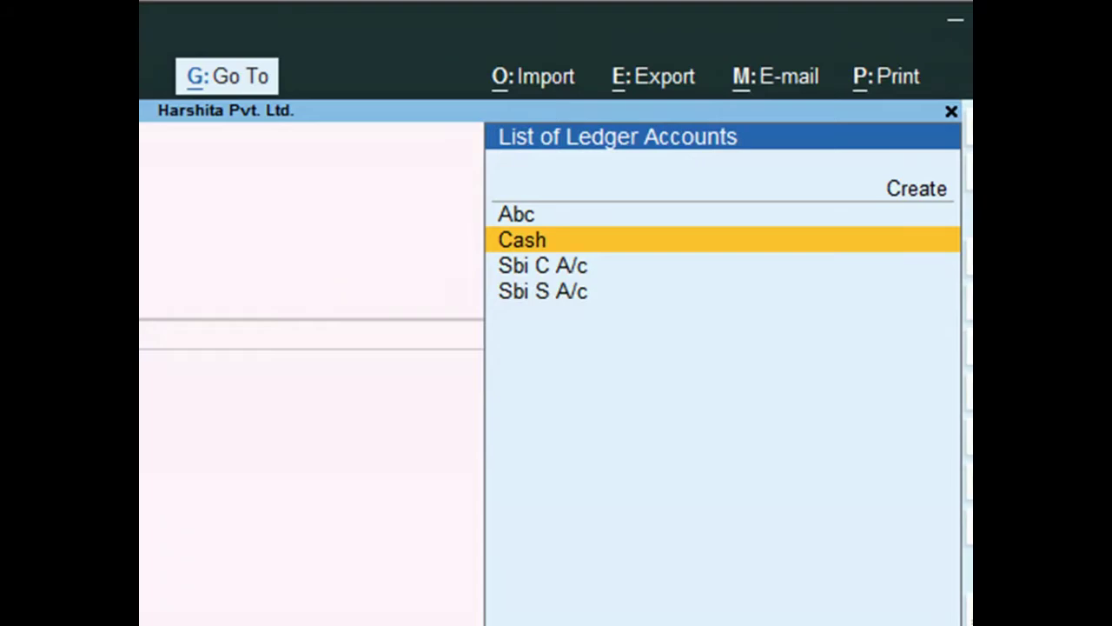
pyautogui.press('Down')
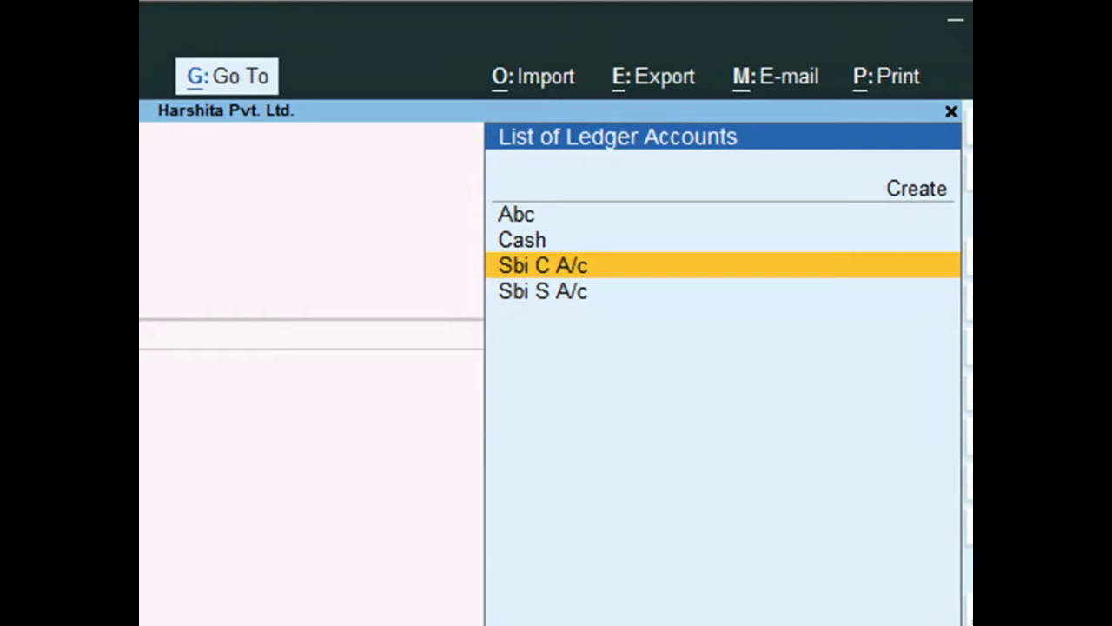
pyautogui.press('Up')
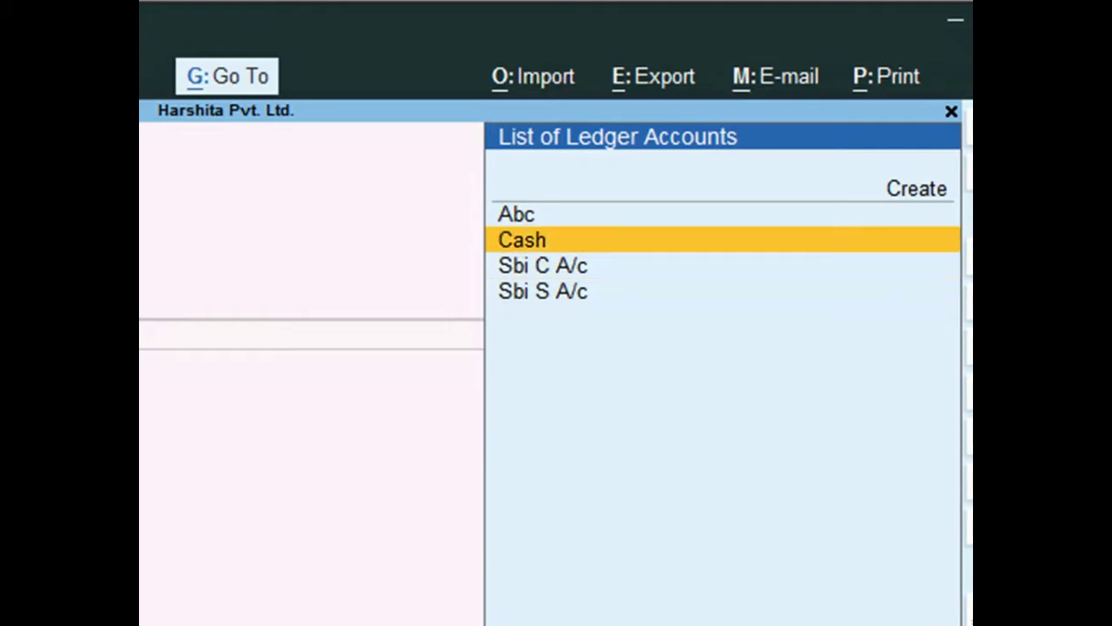
pyautogui.press('Up')
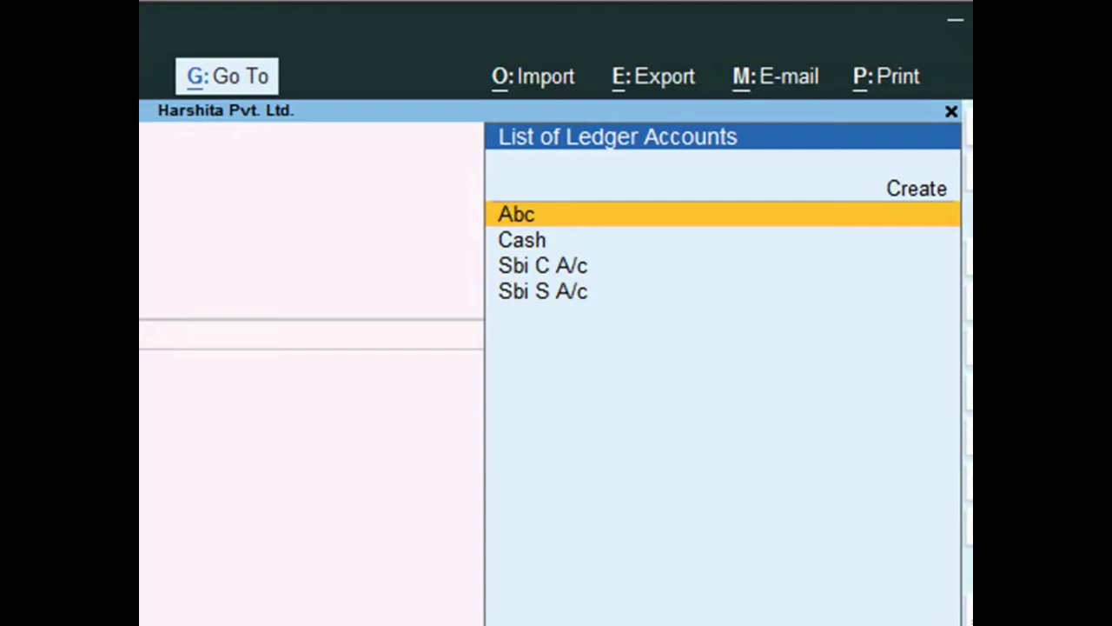
pyautogui.press('Down')
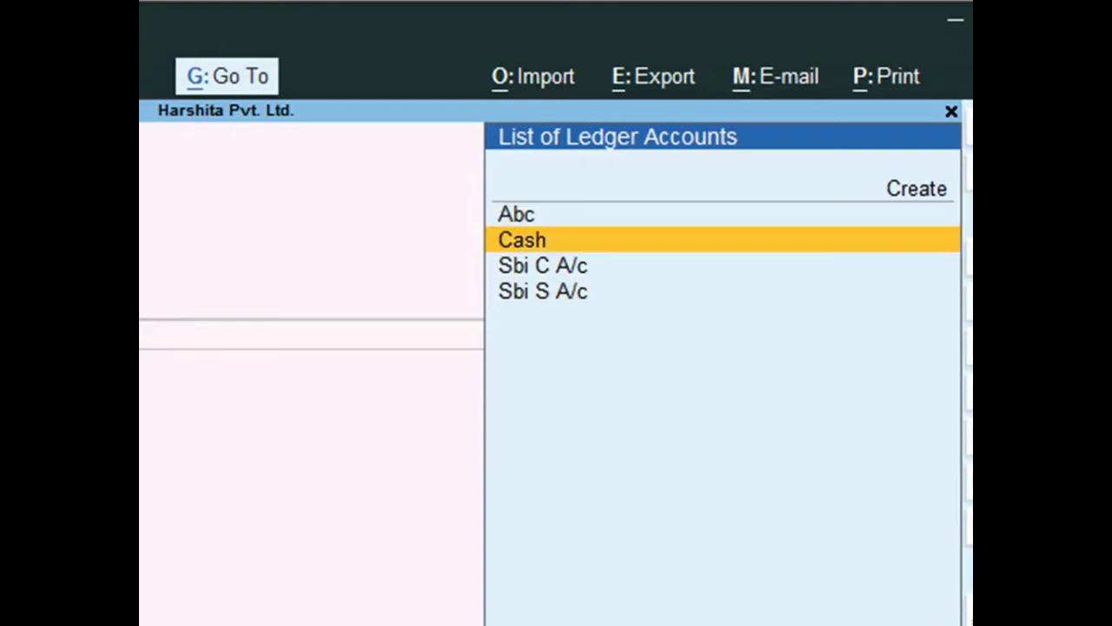
pyautogui.press('Return')
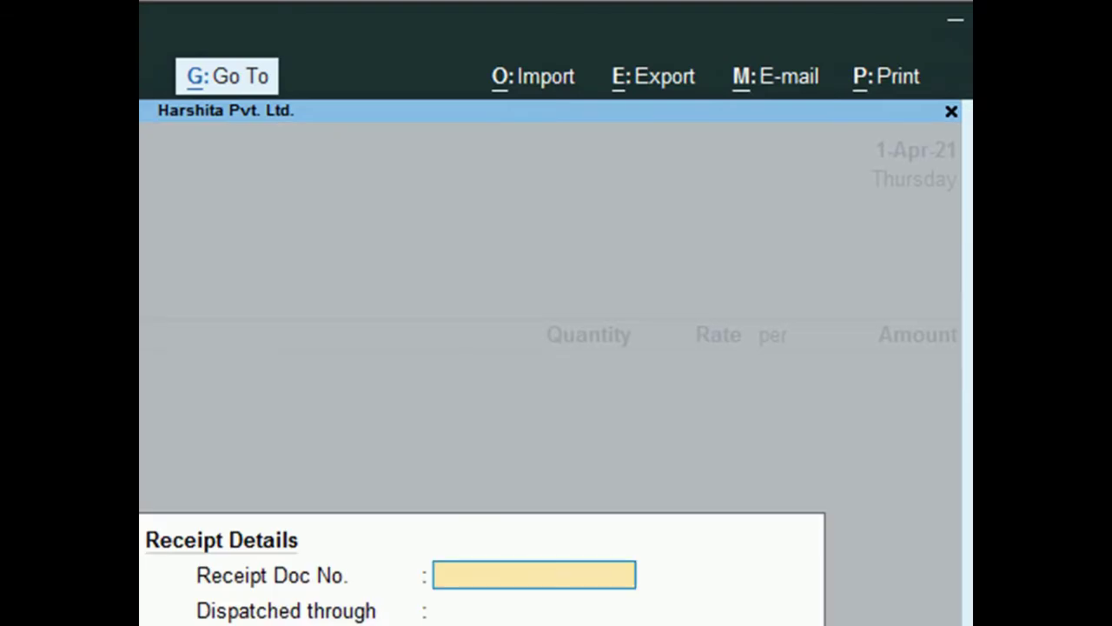
# Leave all receipt details blank and proceed to the party details
pyautogui.press('Return')
pyautogui.press('Return')
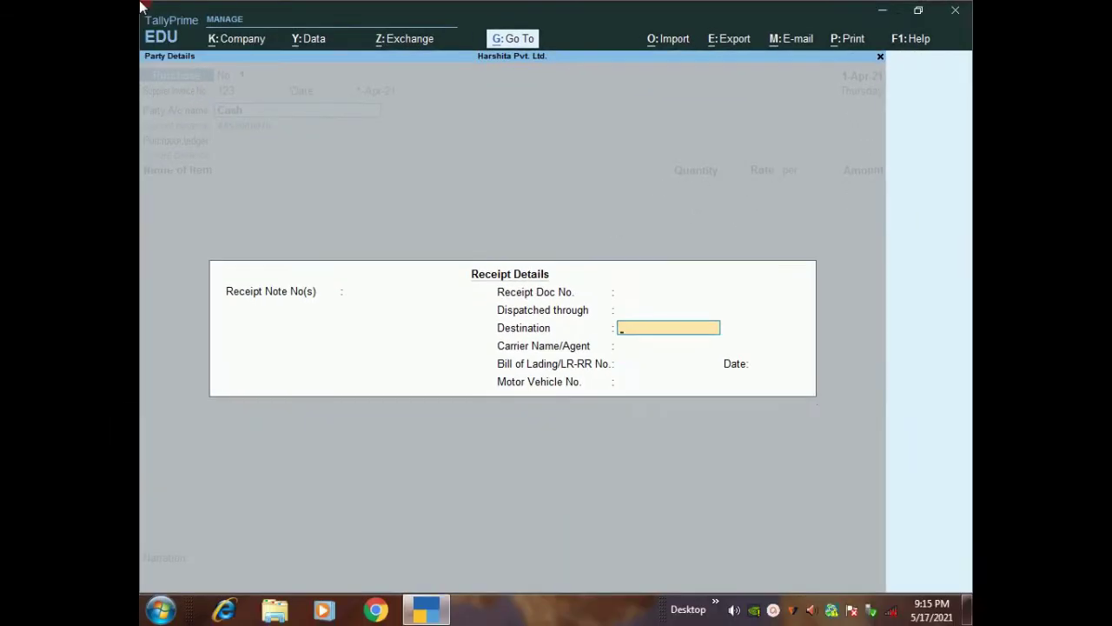
pyautogui.press('Return')
pyautogui.press('Return')
pyautogui.press('Return')
pyautogui.press('Return')
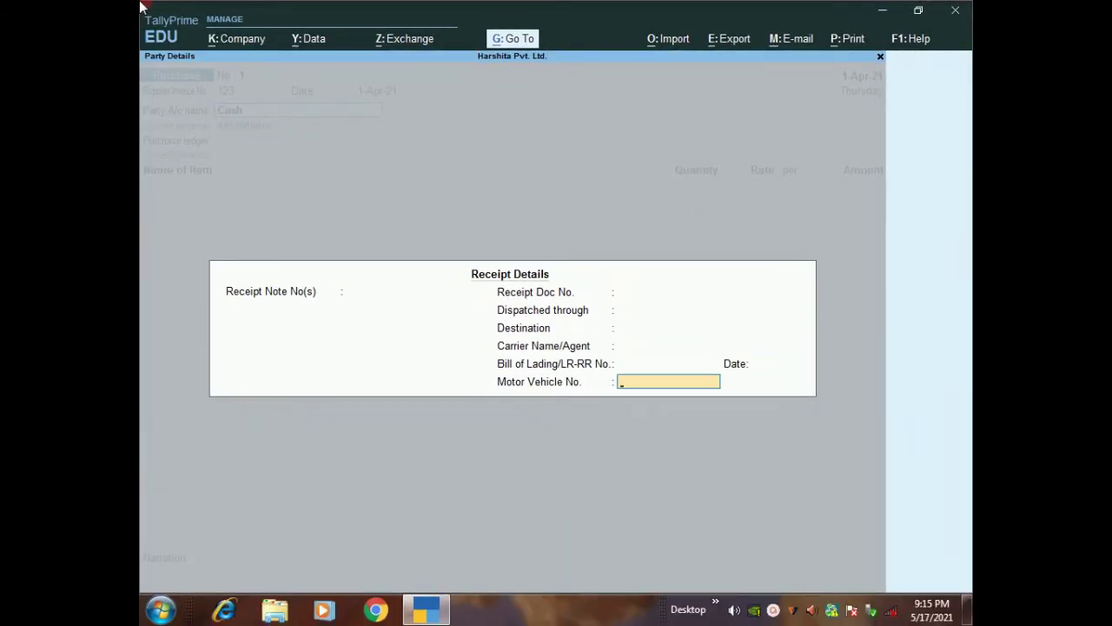
pyautogui.press('Return')
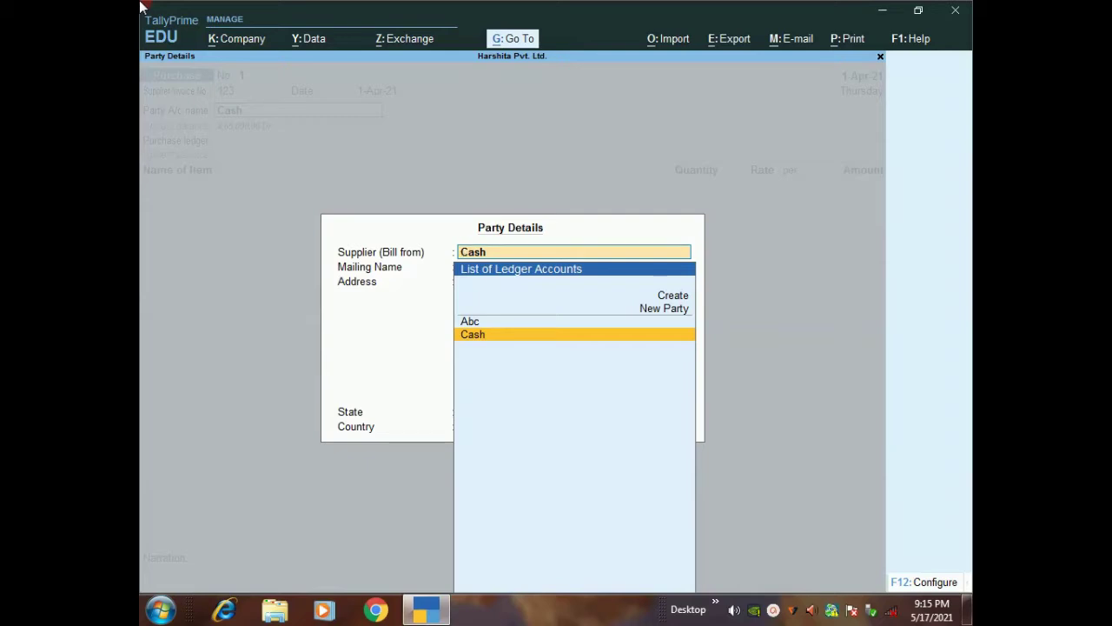
# Enter Ab Traders as a new supplier with its address and state Delhi, and choose Purchase as the purchase ledger
pyautogui.write('Ab t')
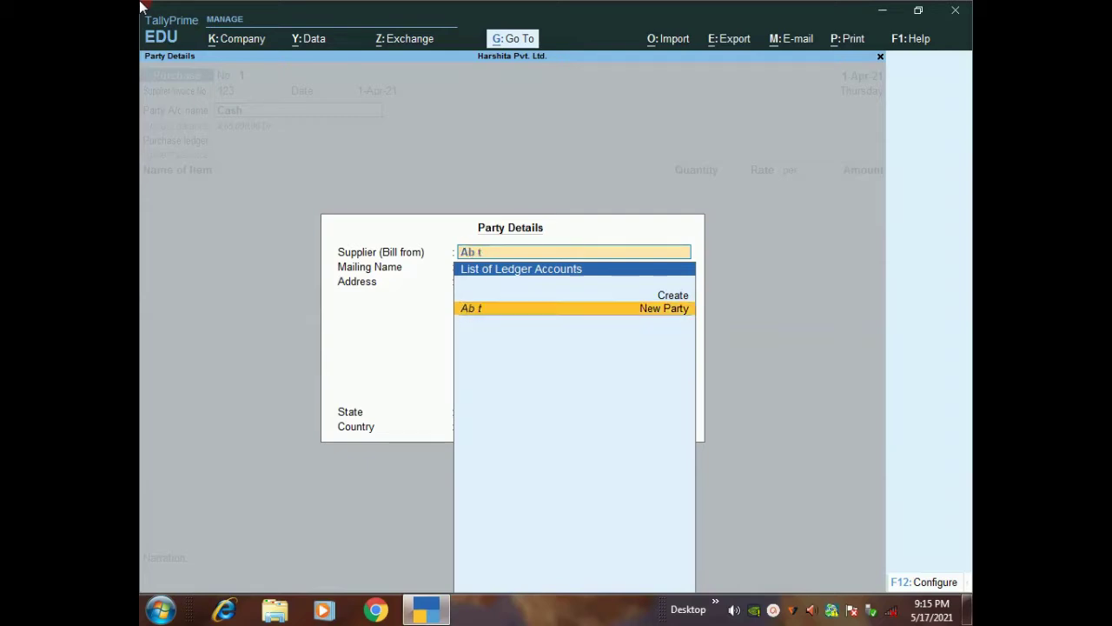
pyautogui.write('raders')
pyautogui.press('Return')
pyautogui.press('Return')
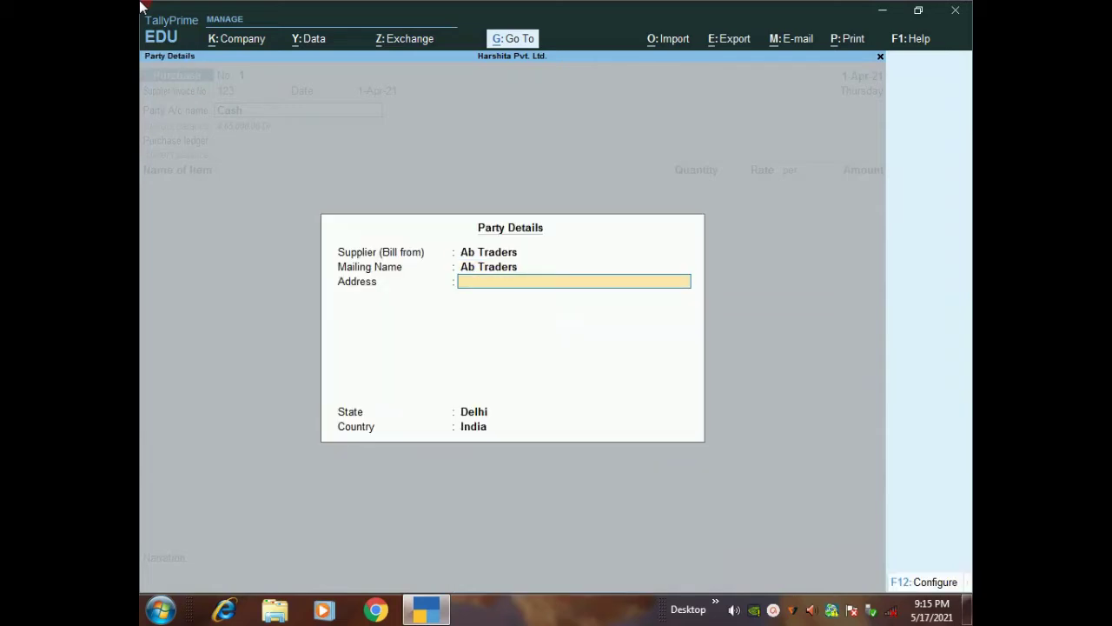
pyautogui.write('Ranibagh')
pyautogui.press('Return')
pyautogui.press('Return')
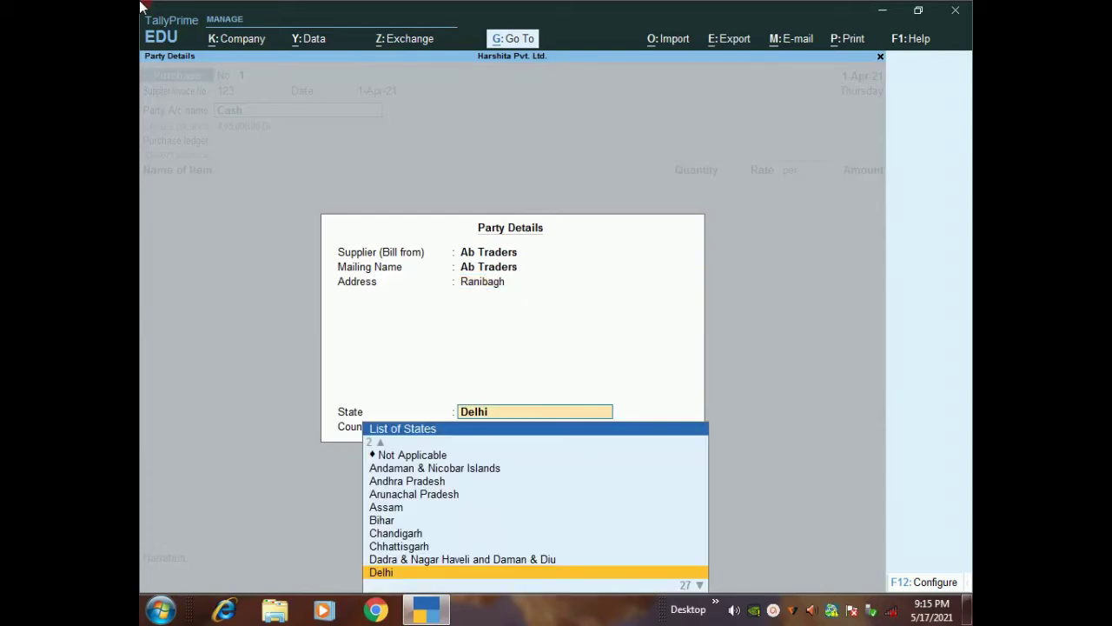
pyautogui.hotkey('ctrl', 'a')
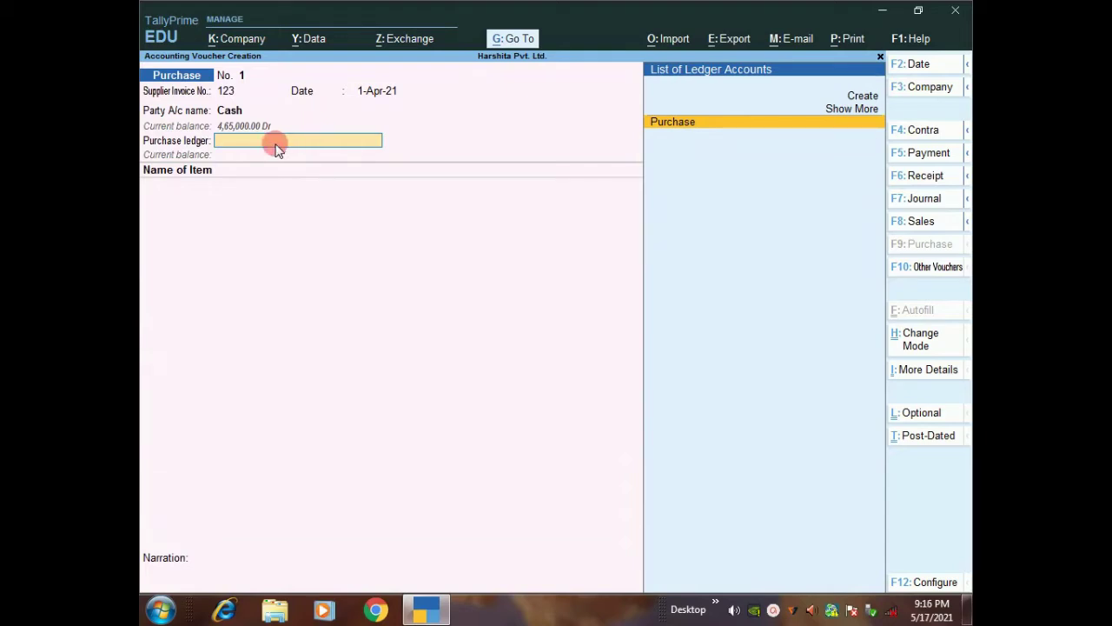
pyautogui.press('Return')
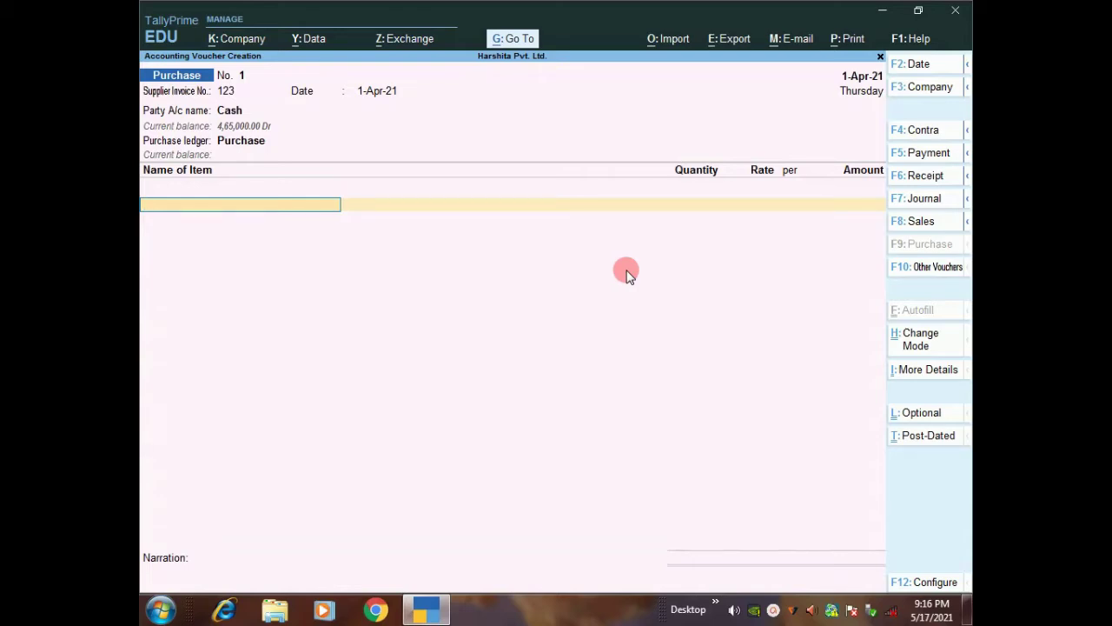
# Switch the purchase voucher to Accounting Invoice mode and As Voucher mode, and return it to Item Invoice mode
pyautogui.hotkey('ctrl', 'h')
pyautogui.click(918, 341)
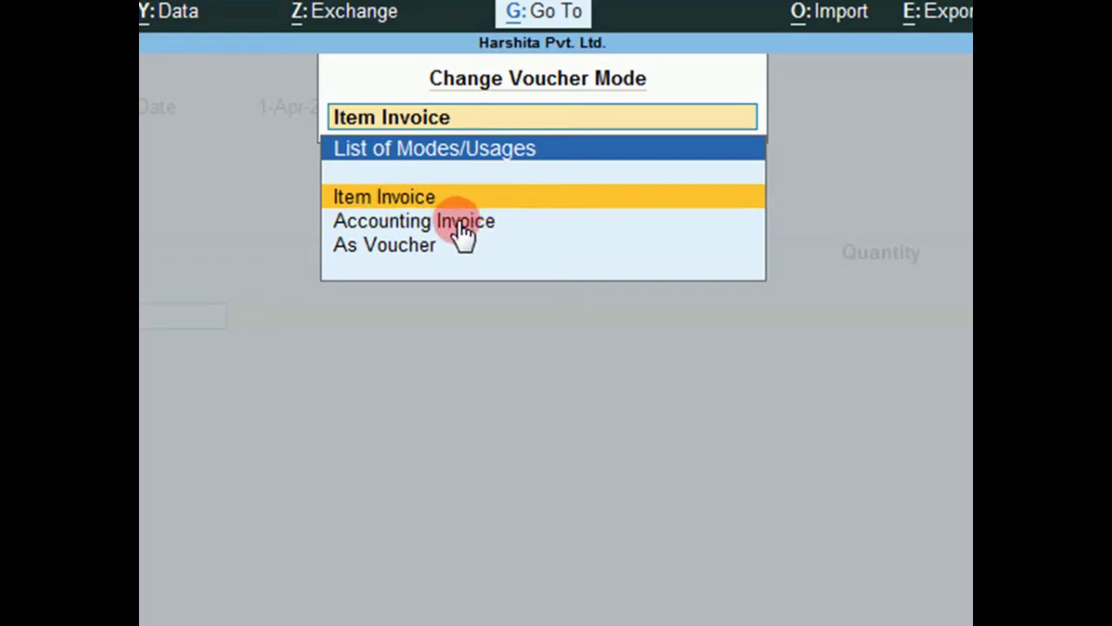
pyautogui.click(461, 224)
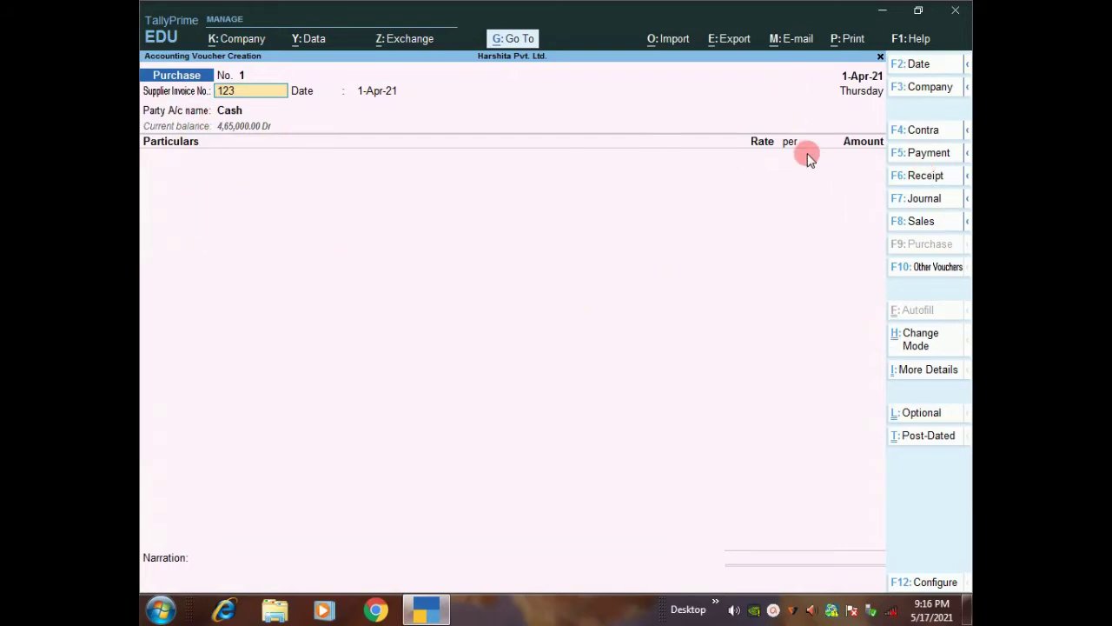
pyautogui.click(919, 335)
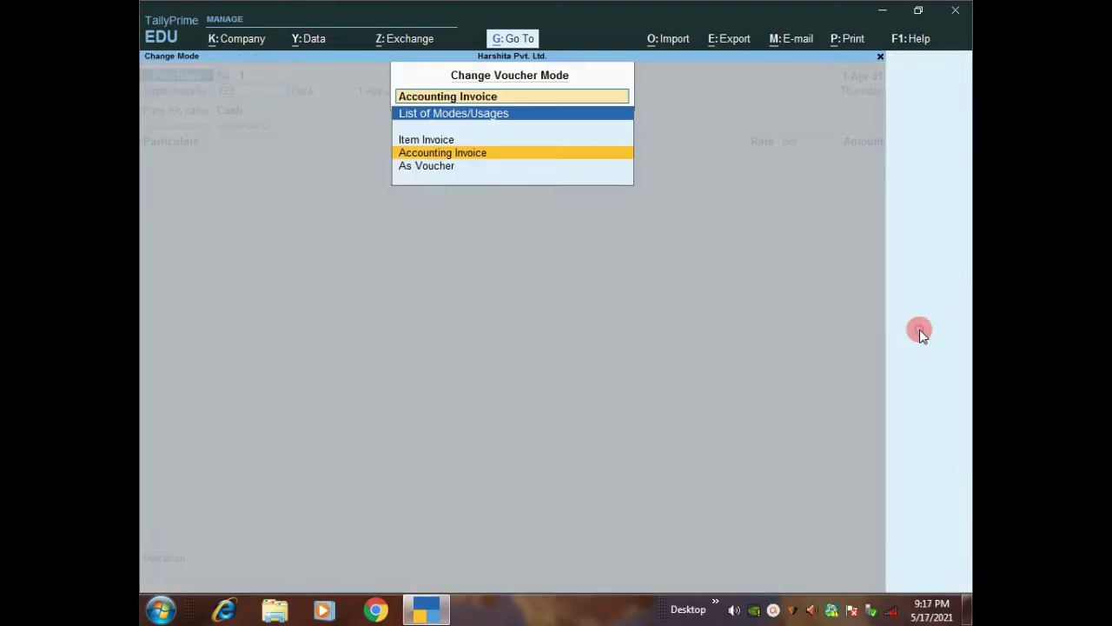
pyautogui.click(437, 167)
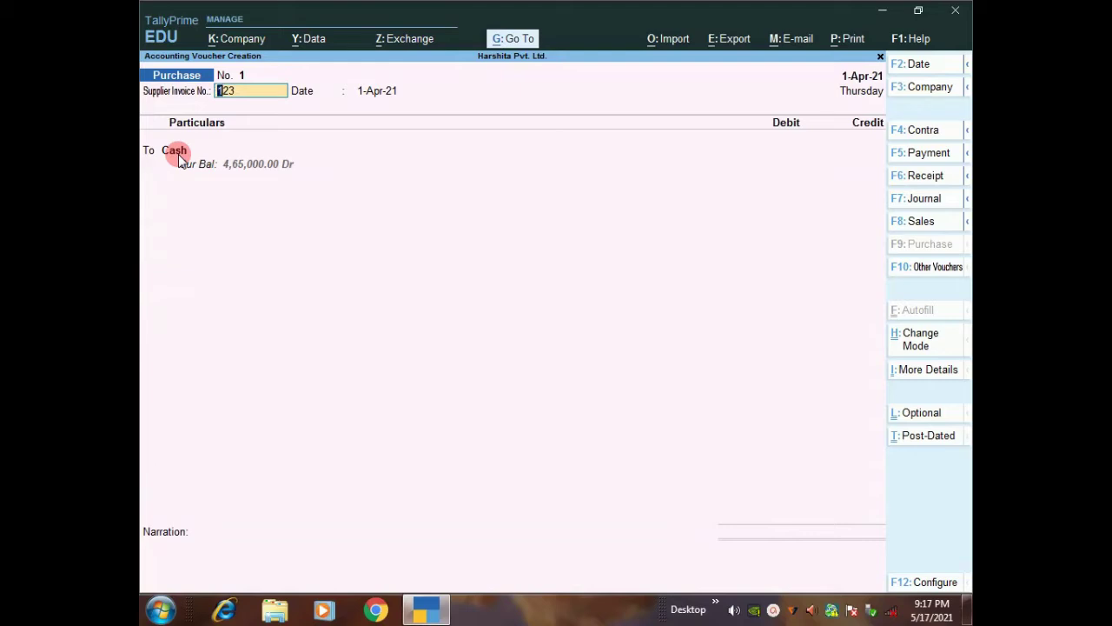
pyautogui.click(920, 342)
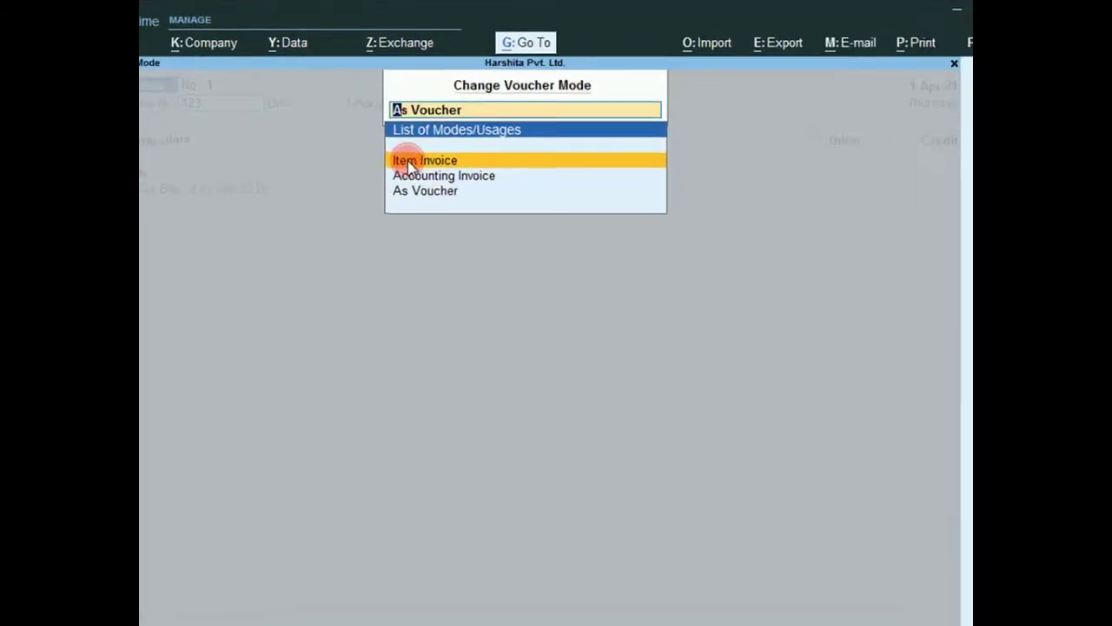
pyautogui.click(413, 140)
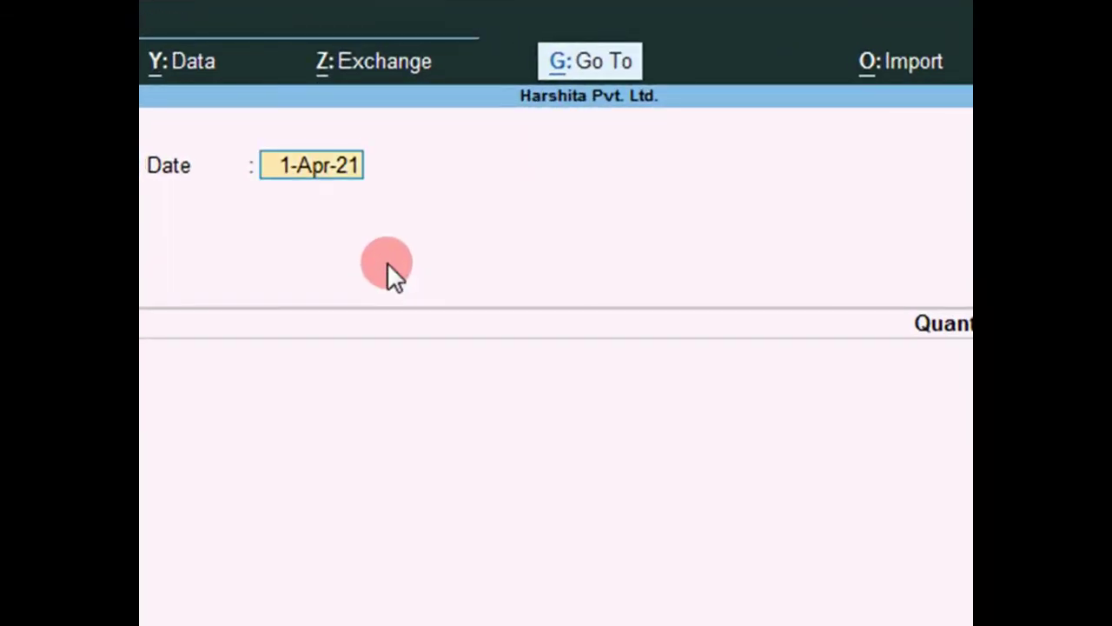
# Accept the existing invoice, receipt and party details again, and select Purchase as the purchase ledger
pyautogui.press('Return')
pyautogui.press('Return')
pyautogui.press('Return')
pyautogui.press('Return')
pyautogui.press('Return')
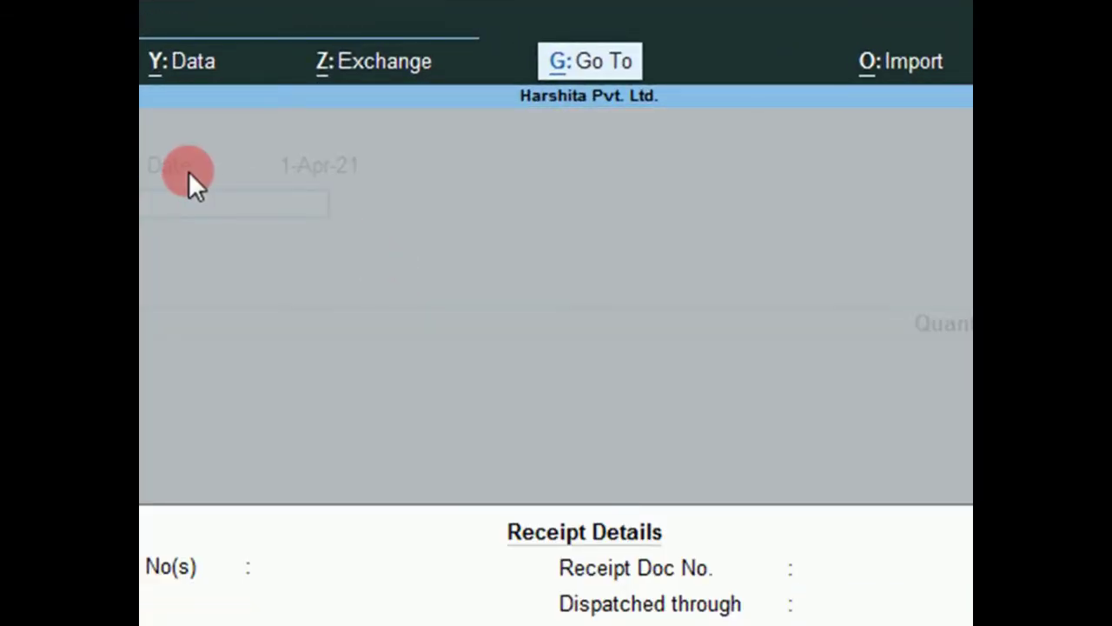
pyautogui.press('Return')
pyautogui.press('Return')
pyautogui.press('Return')
pyautogui.press('Return')
pyautogui.press('Return')
pyautogui.press('Return')
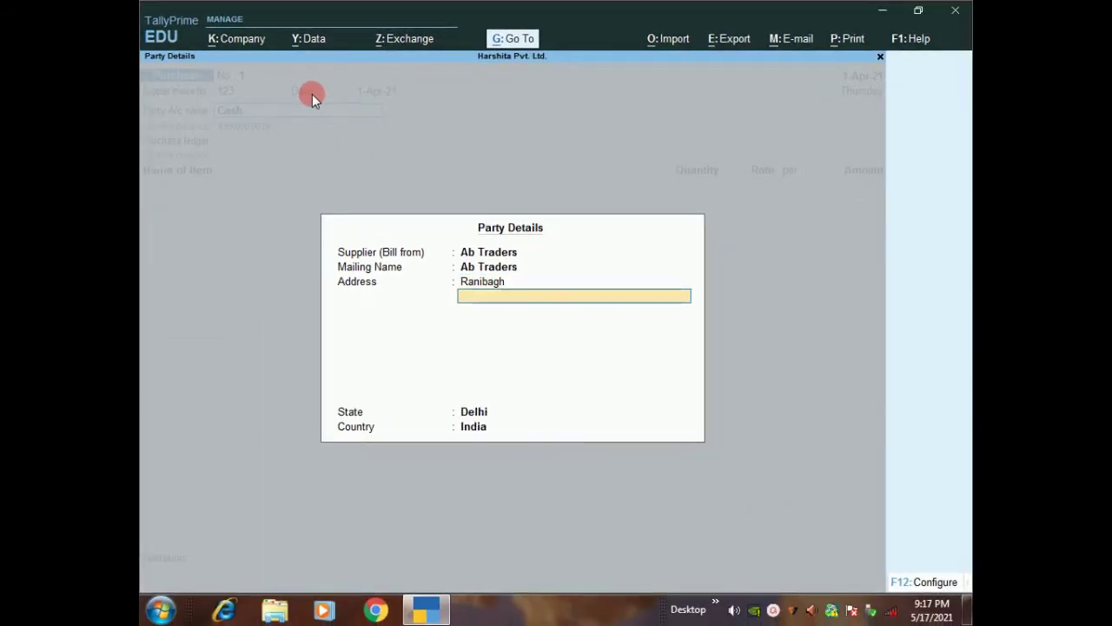
pyautogui.press('Return')
pyautogui.press('Return')
pyautogui.press('Return')
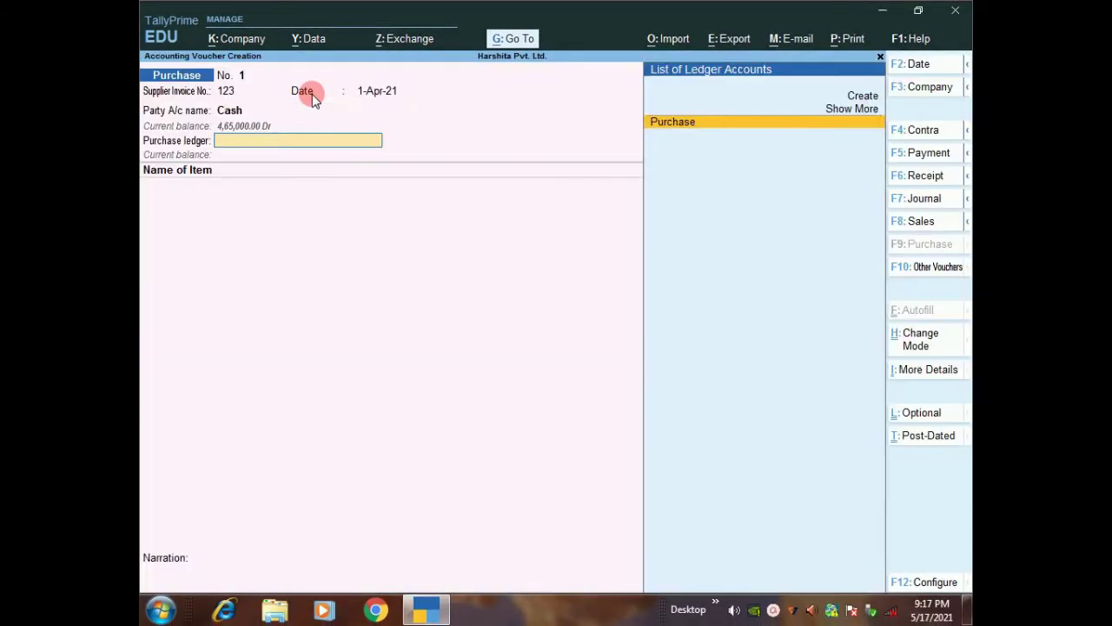
pyautogui.press('Return')
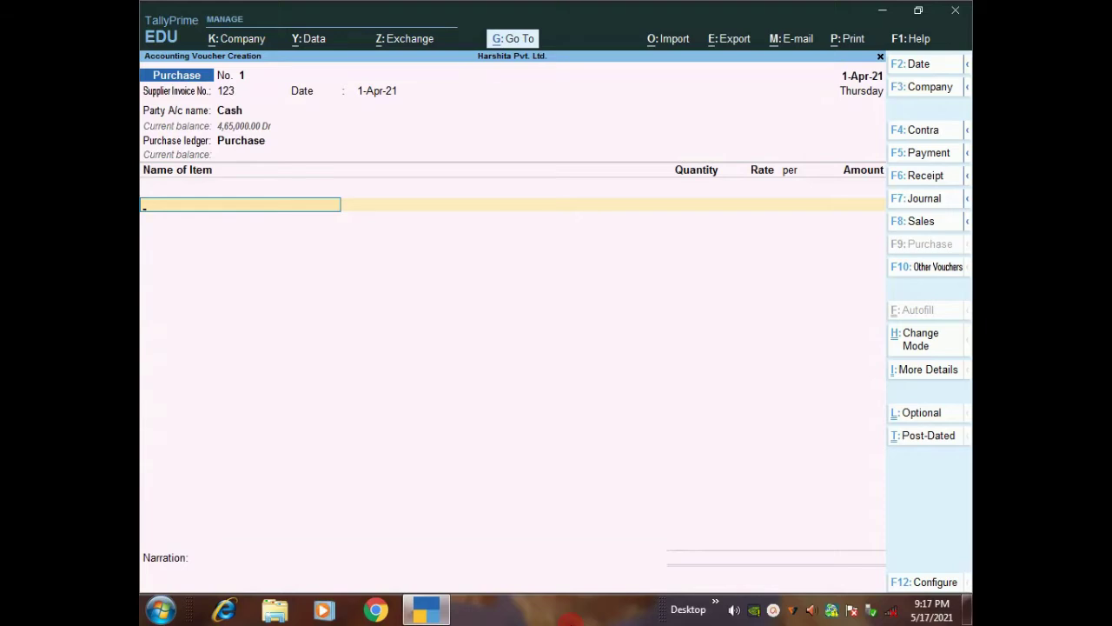
# Start a new stock item from the voucher's item line, naming it Laptop and leaving the alias blank
pyautogui.hotkey('alt', 'c')
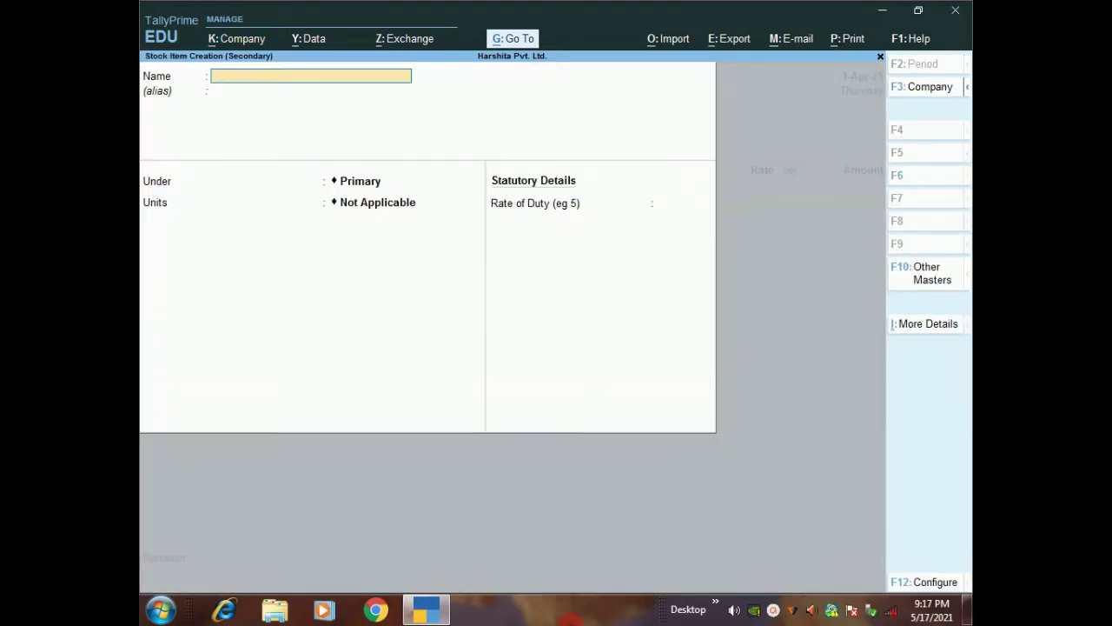
pyautogui.write('Laptop')
pyautogui.press('Return')
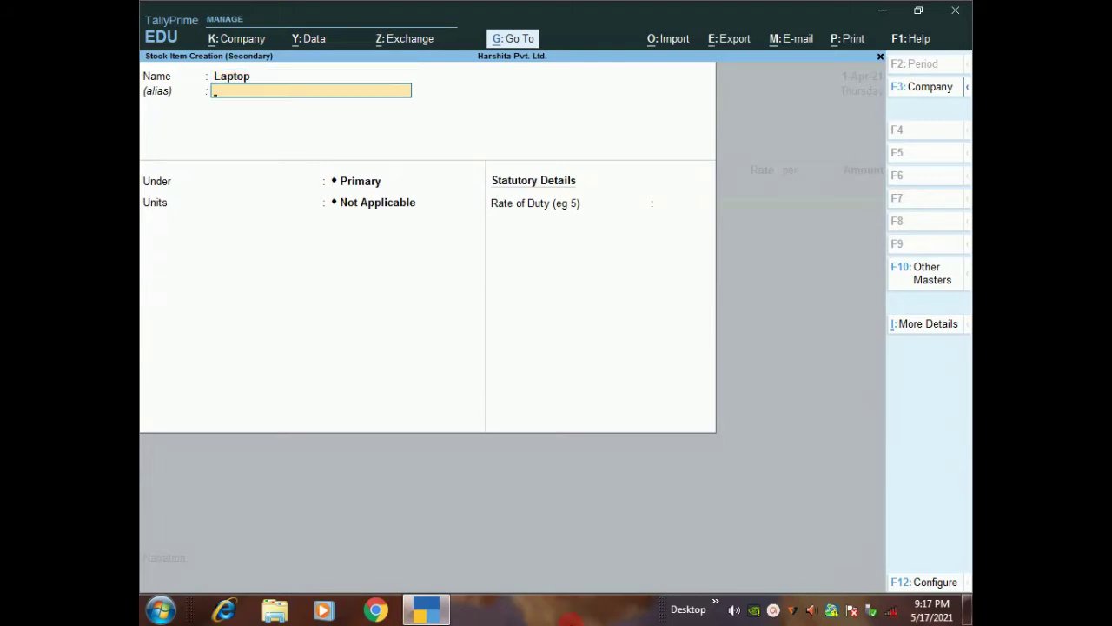
pyautogui.press('Return')
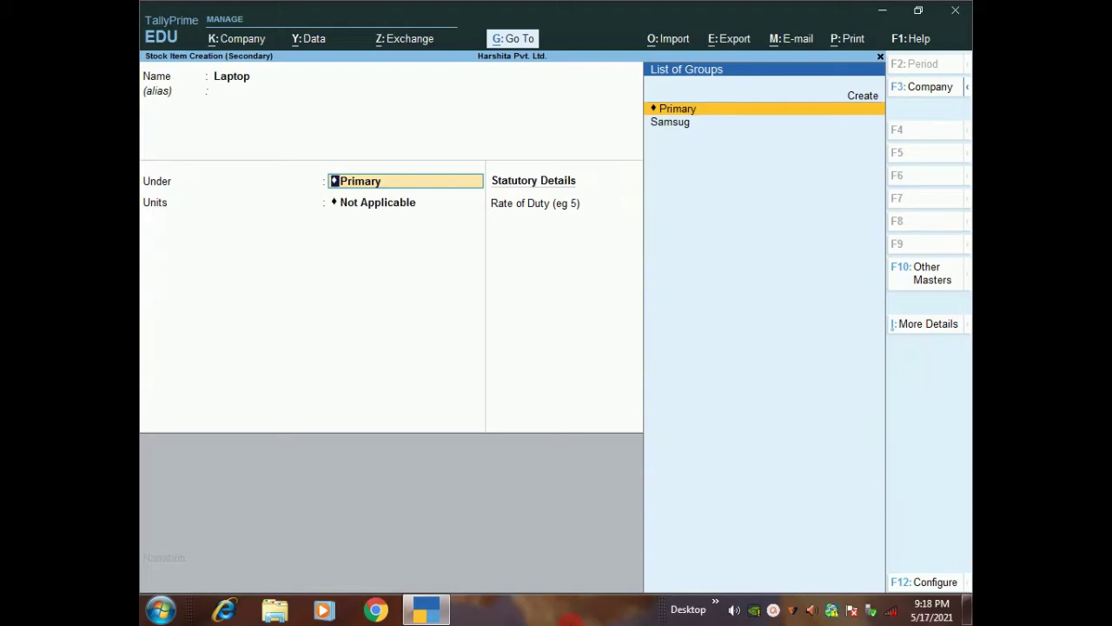
# Save the Laptop stock item under the Primary group with units Not Applicable and no duty rate
pyautogui.press('Return')
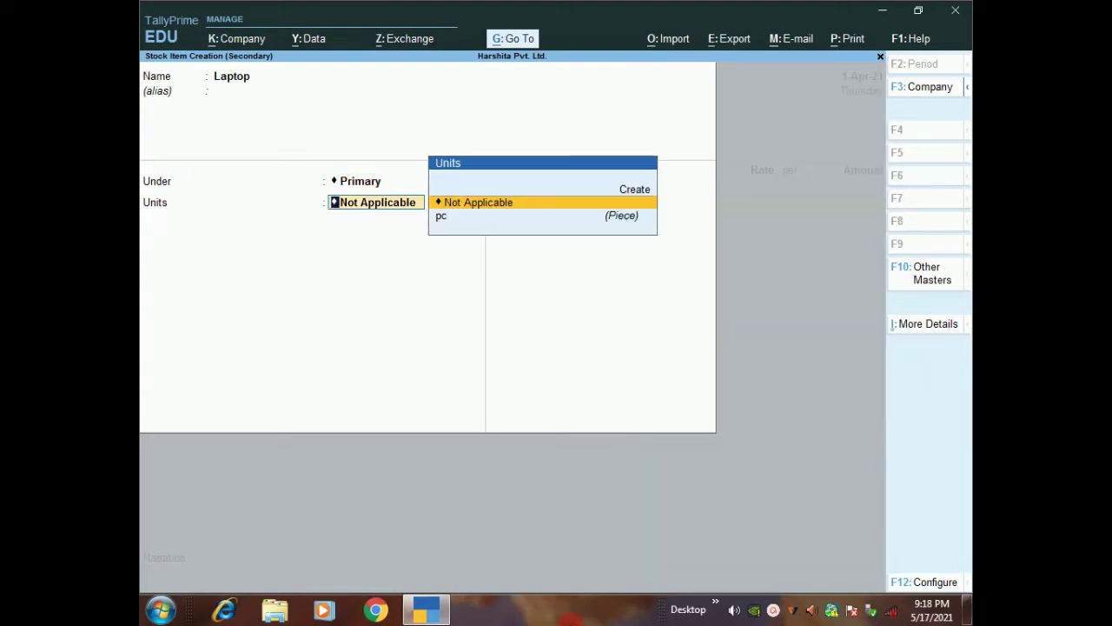
pyautogui.press('Down')
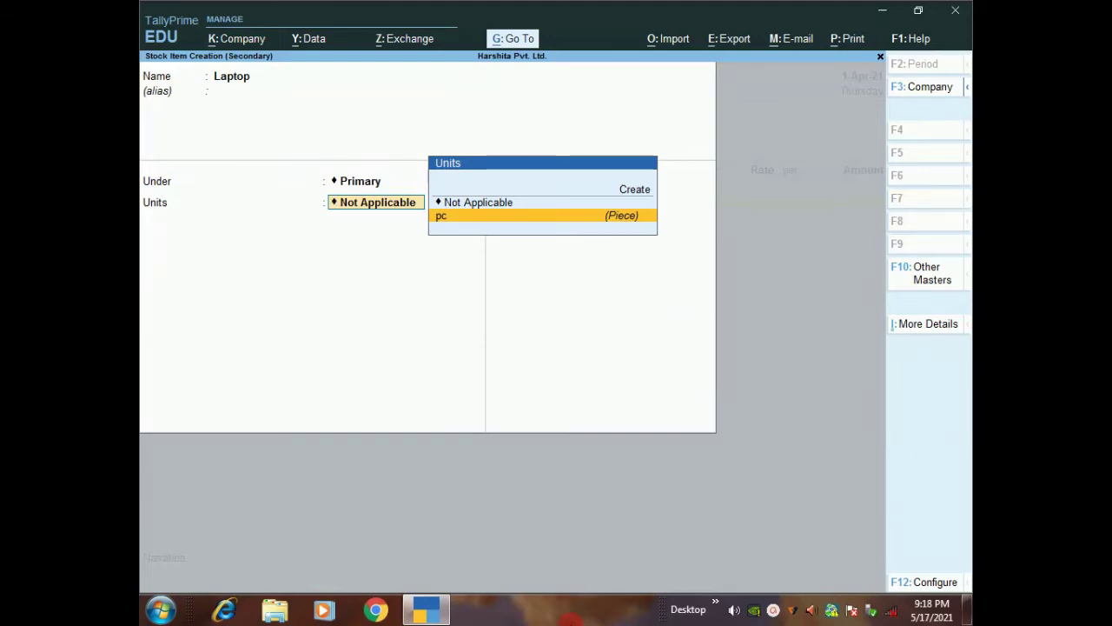
pyautogui.press('Up')
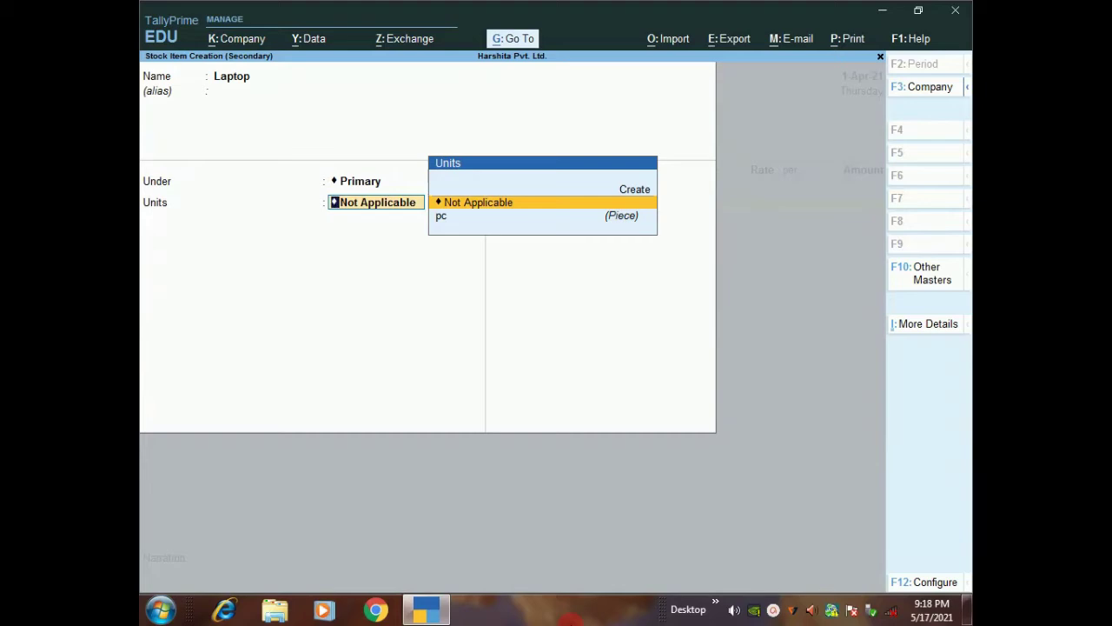
pyautogui.press('Return')
pyautogui.press('Return')
pyautogui.press('Return')
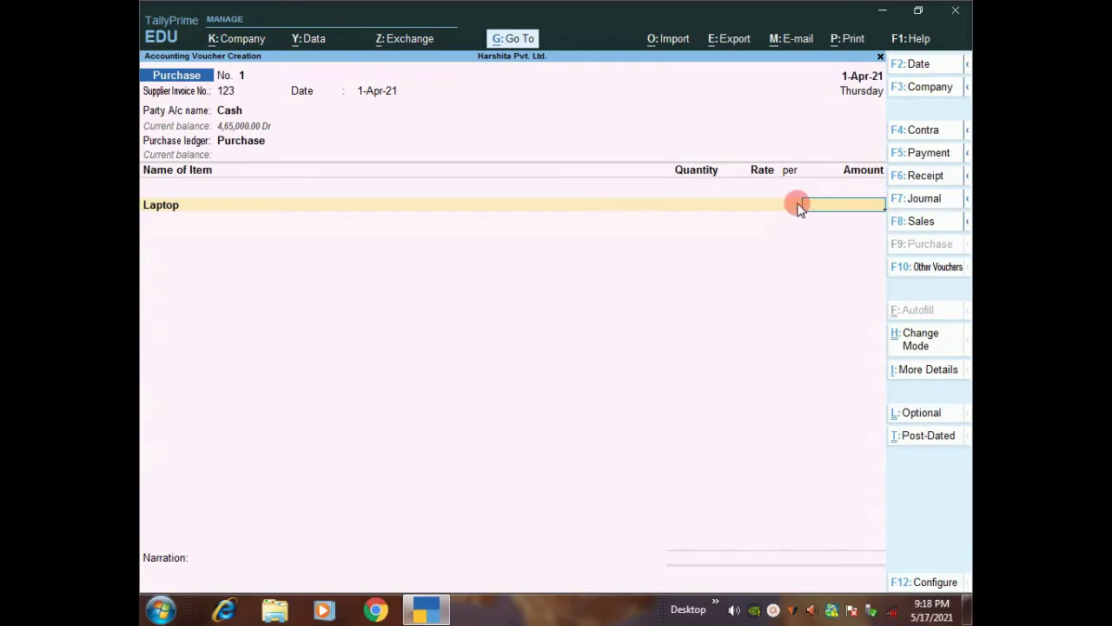
# Open the Laptop stock item for alteration from within the voucher, keeping its name, blank alias and Primary group
pyautogui.click(511, 44)
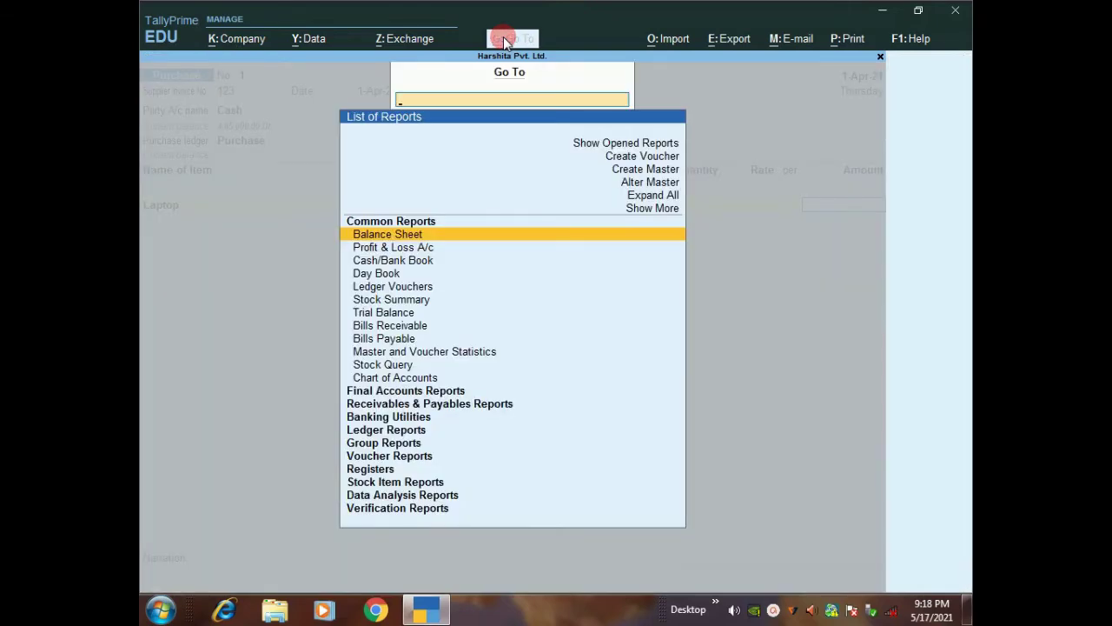
pyautogui.click(657, 183)
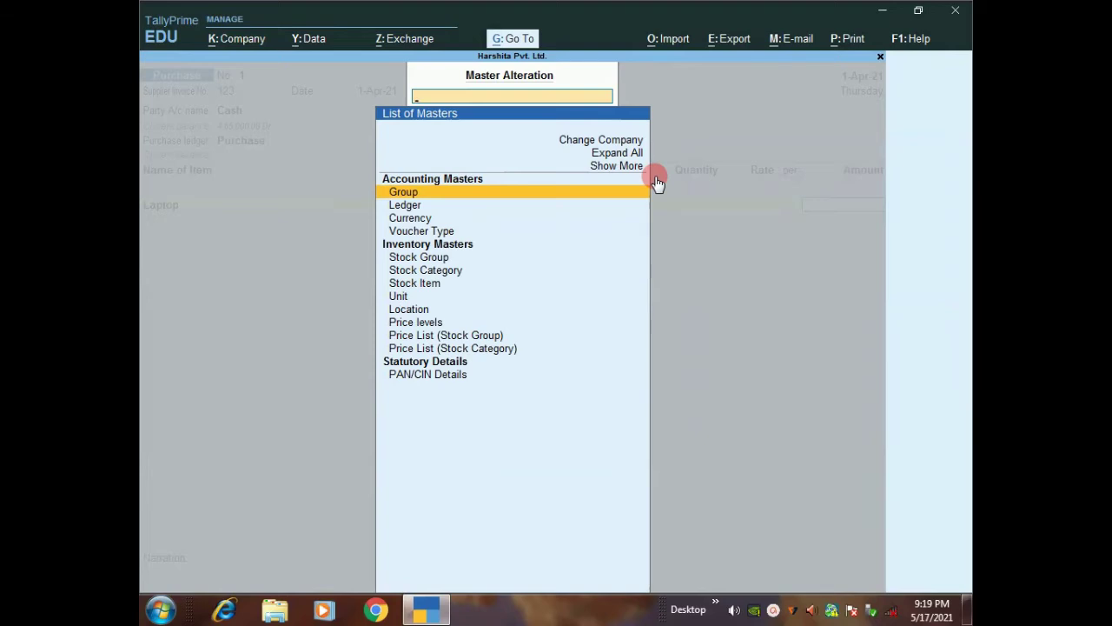
pyautogui.click(413, 287)
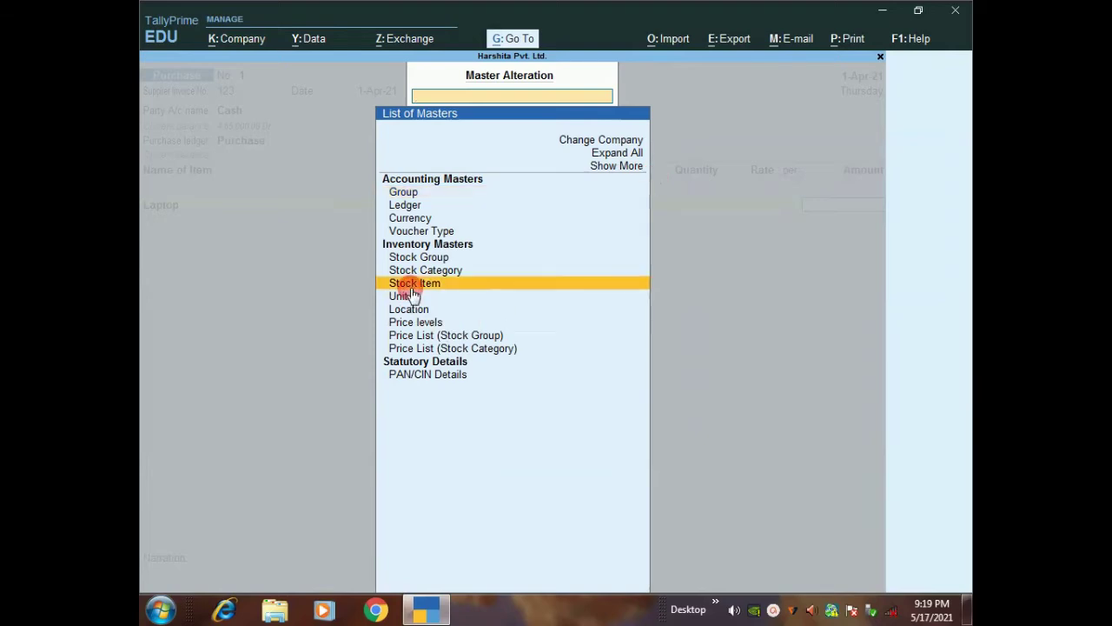
pyautogui.click(413, 286)
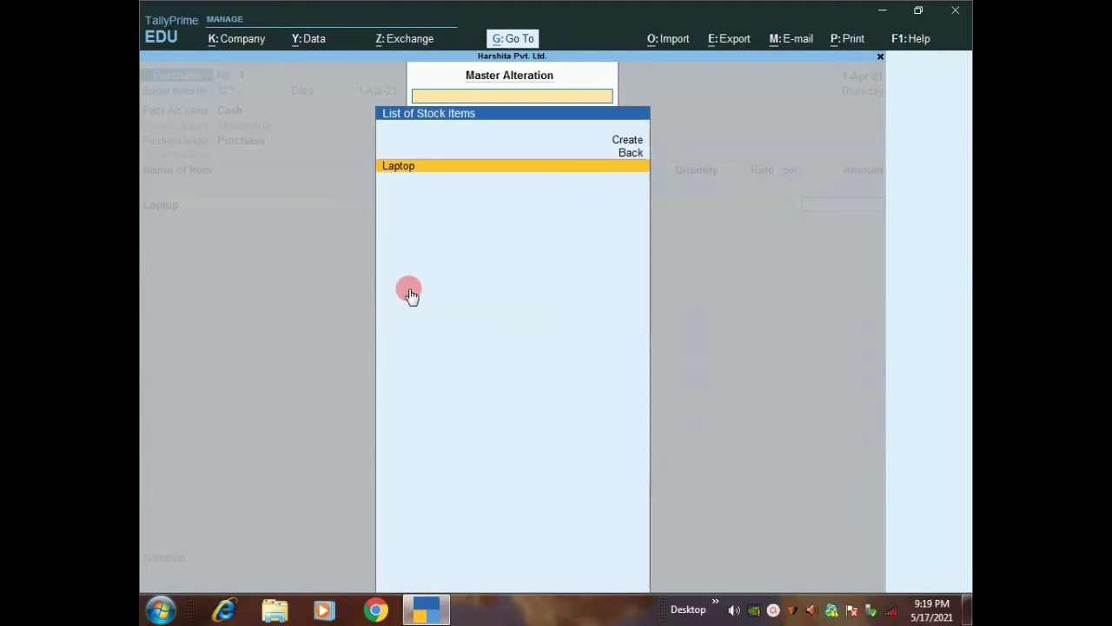
pyautogui.press('Return')
pyautogui.press('Return')
pyautogui.press('Return')
pyautogui.press('Return')
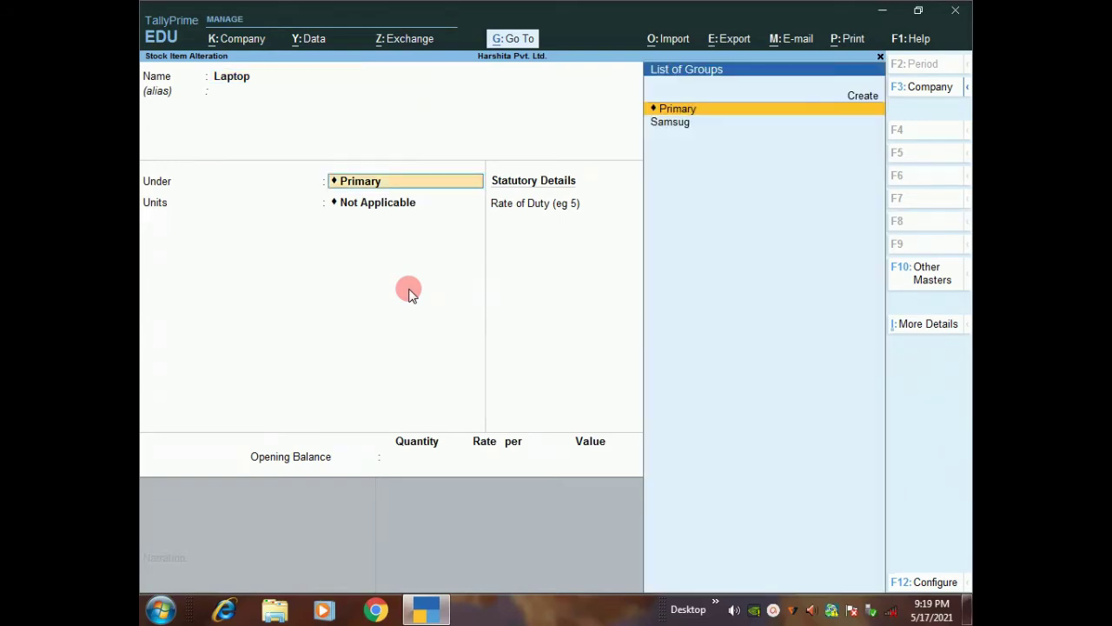
# Set Laptop's units to pc with Maintain in batches as No, save the item, and return to the purchase voucher
pyautogui.press('Down')
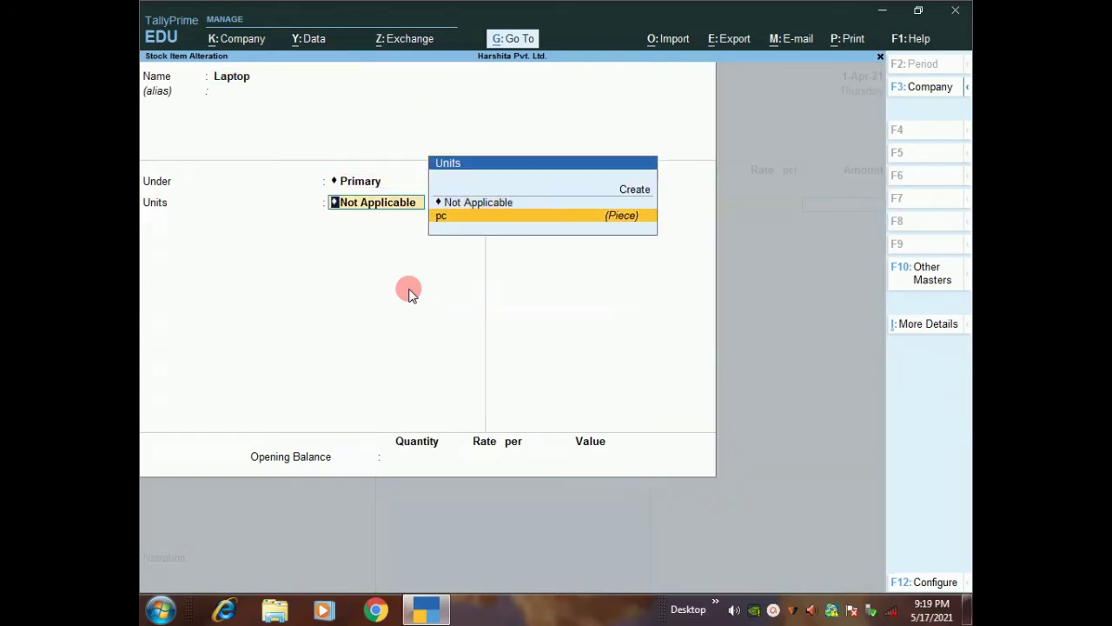
pyautogui.press('Return')
pyautogui.press('BackSpace')
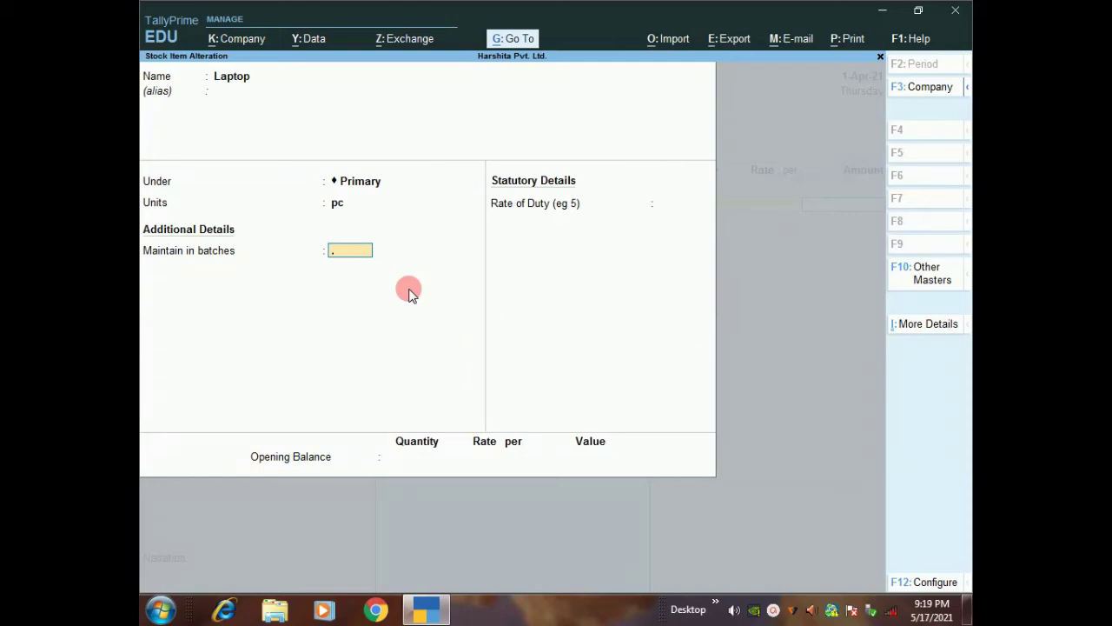
pyautogui.write('n')
pyautogui.press('Return')
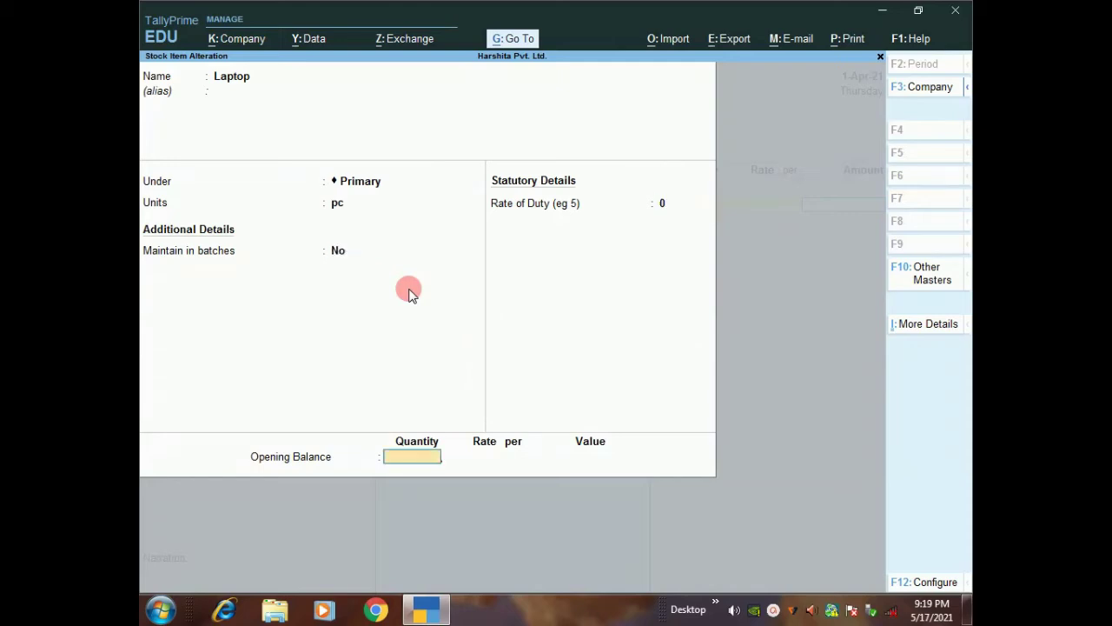
pyautogui.press('Return')
pyautogui.press('y')
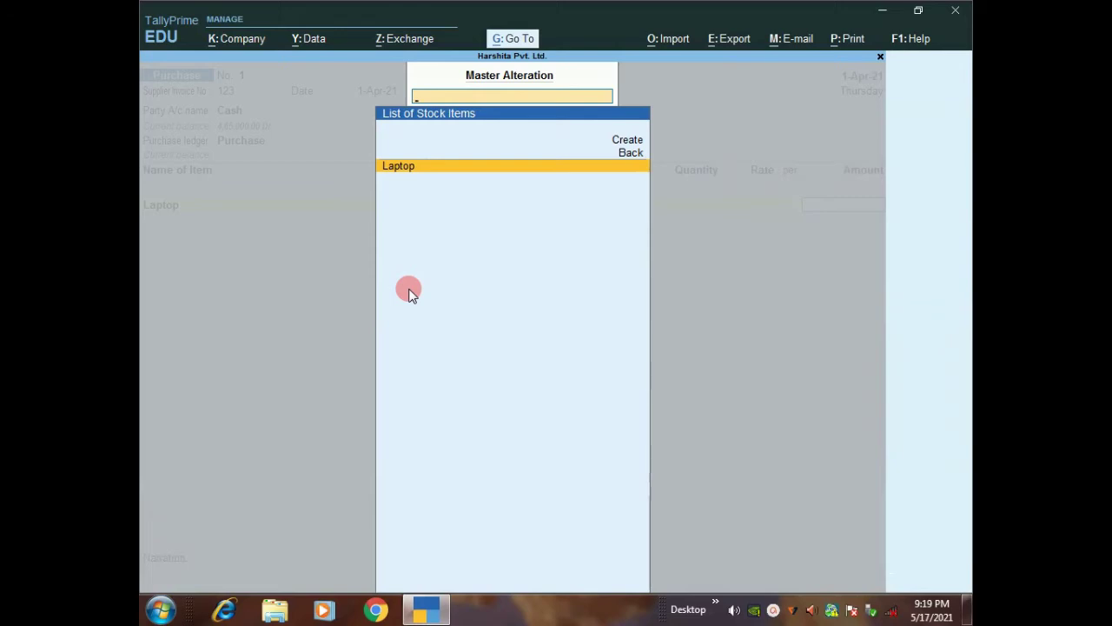
pyautogui.press('Escape')
pyautogui.press('Escape')
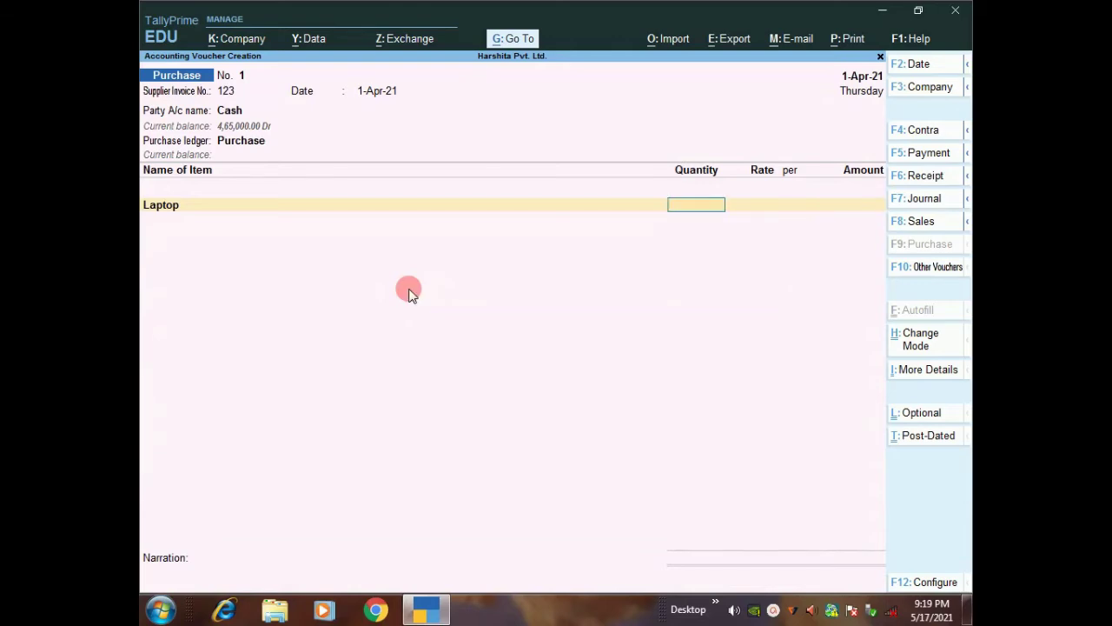
# Enter a quantity of 15 pc at a rate of 10,000 per pc for the Laptop line
pyautogui.write('15')
pyautogui.press('Return')
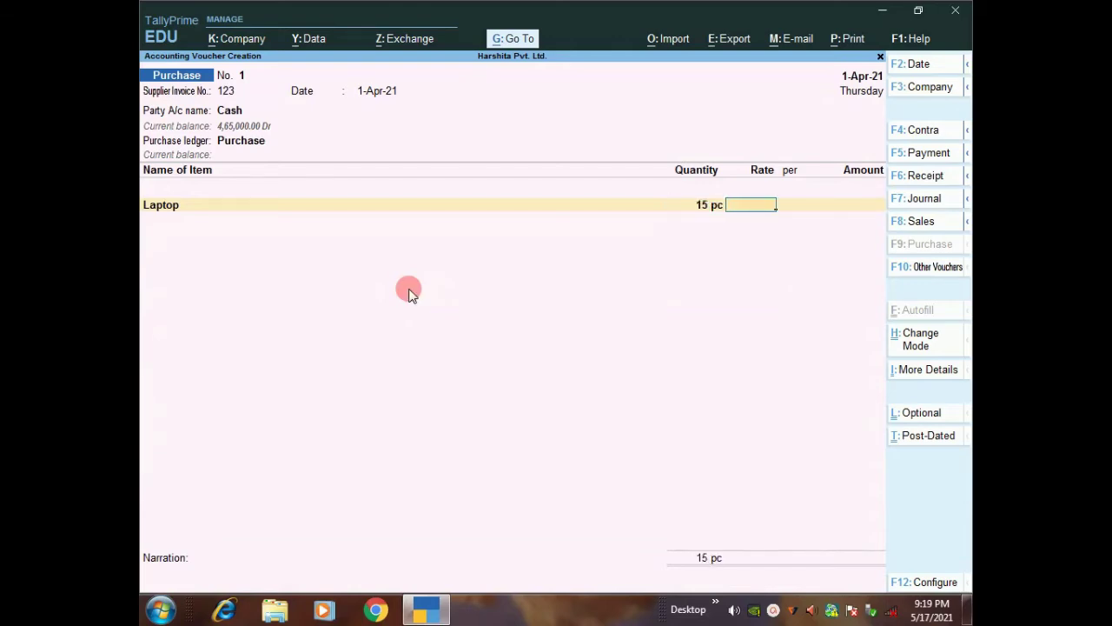
pyautogui.write('10000')
pyautogui.press('Return')
pyautogui.press('Return')
pyautogui.press('Return')
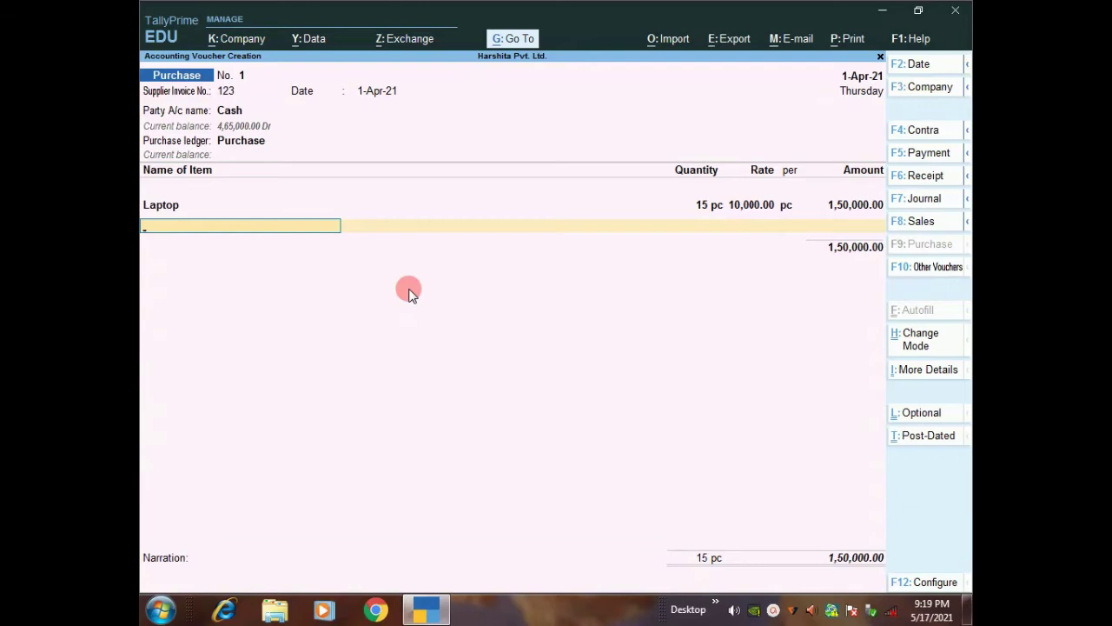
# Create a new stock item named Computer from the second item line, under Primary with units pc and no duty rate
pyautogui.hotkey('alt', 'c')
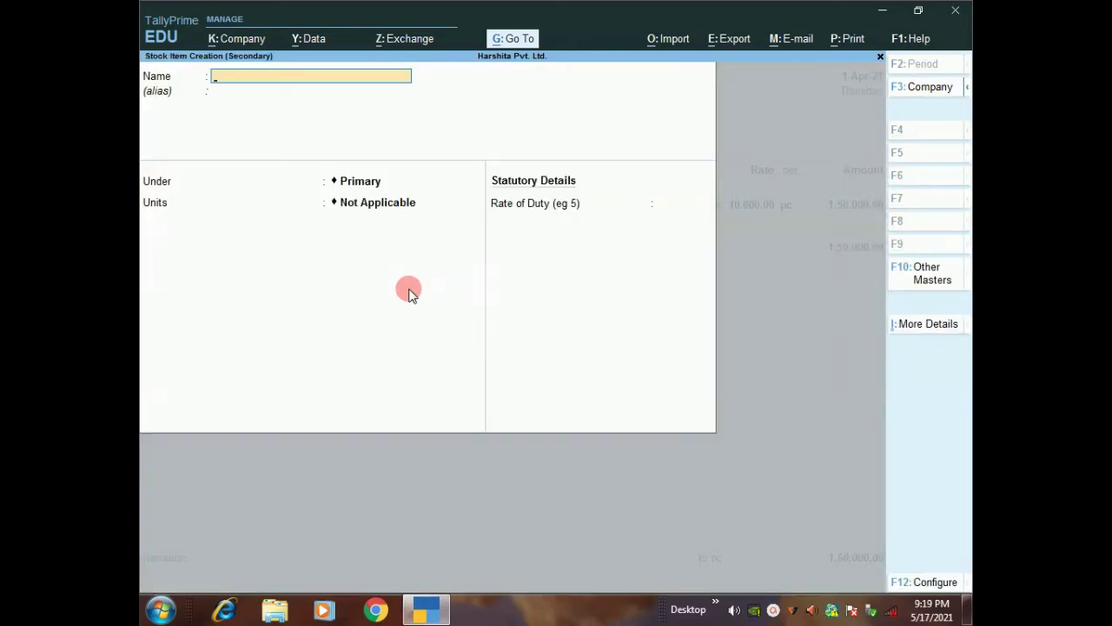
pyautogui.write('Computer')
pyautogui.press('Return')
pyautogui.press('Return')
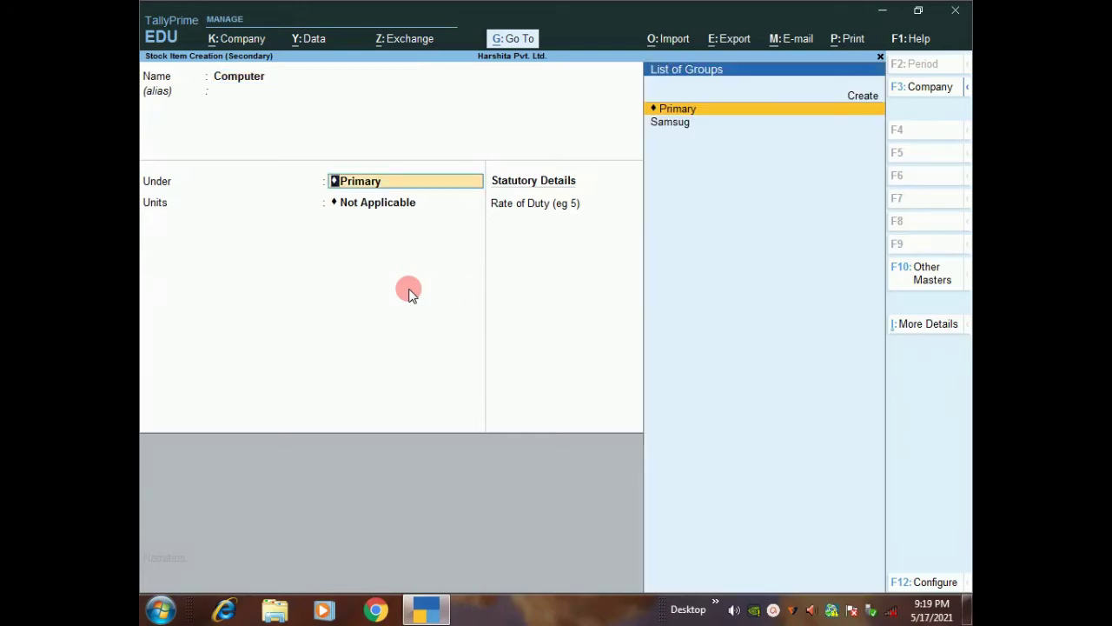
pyautogui.press('Return')
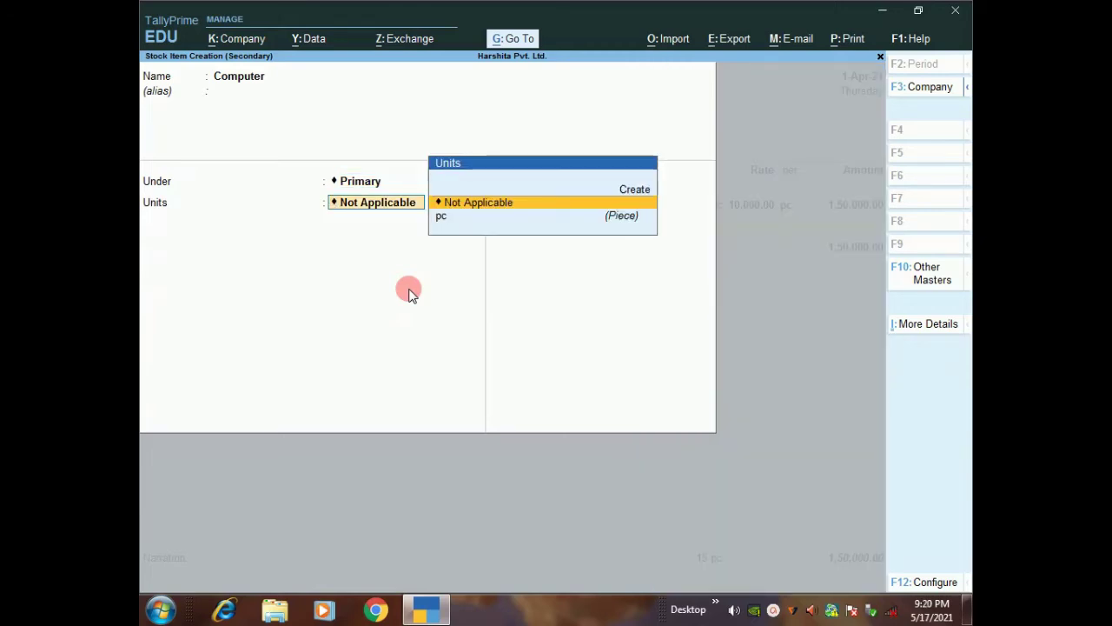
pyautogui.press('Down')
pyautogui.press('Return')
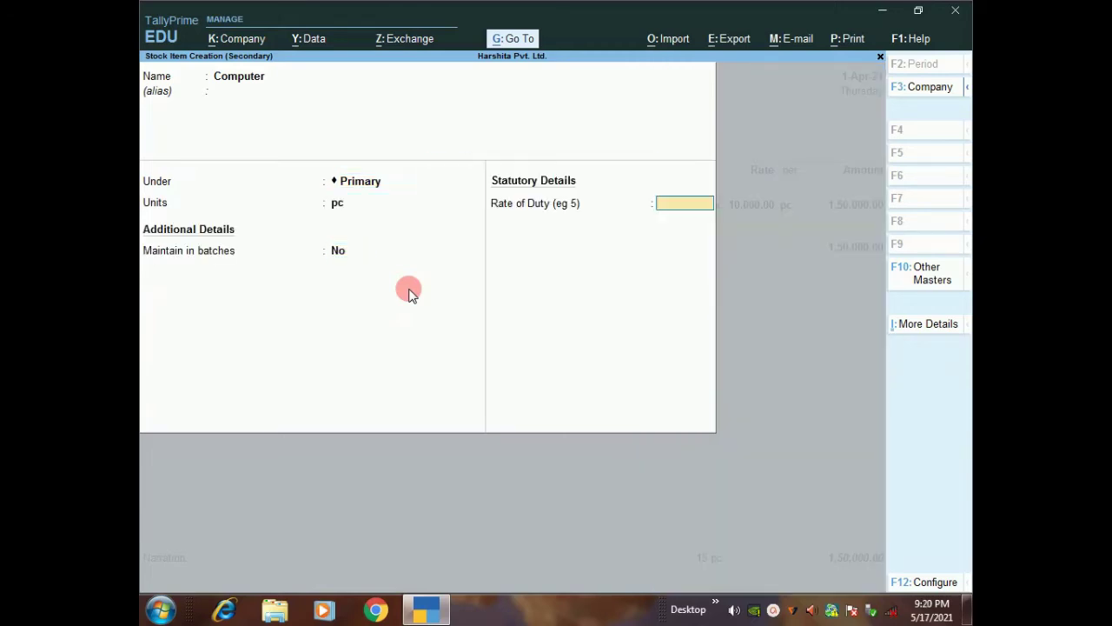
pyautogui.press('Return')
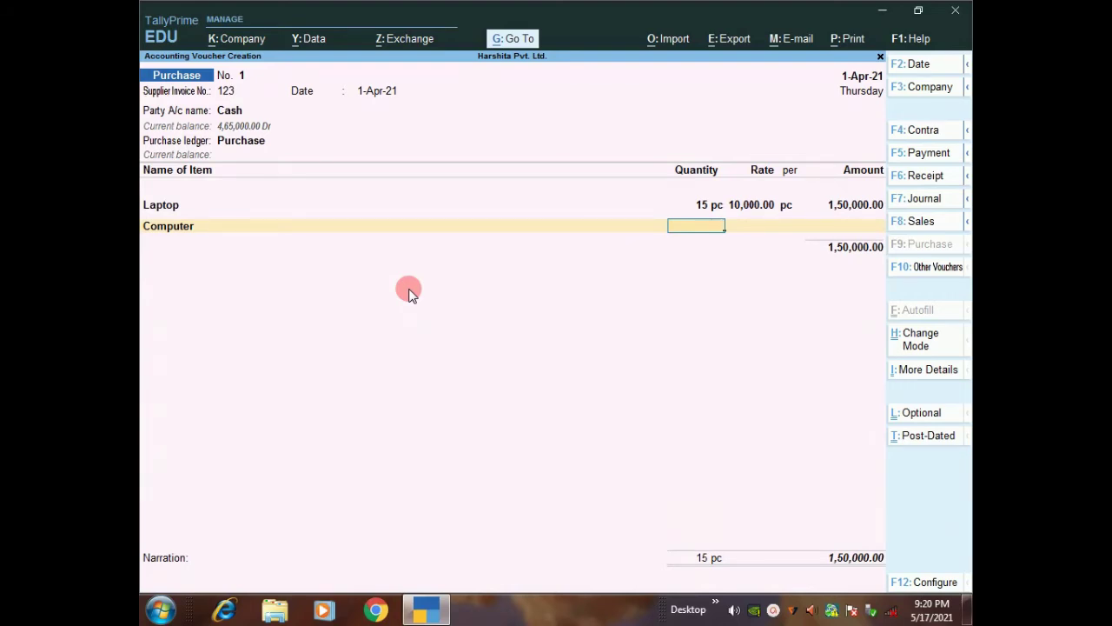
# Enter a quantity of 20 pc at a rate of 5,000 per pc for the Computer line
pyautogui.write('0')
pyautogui.press('Return')
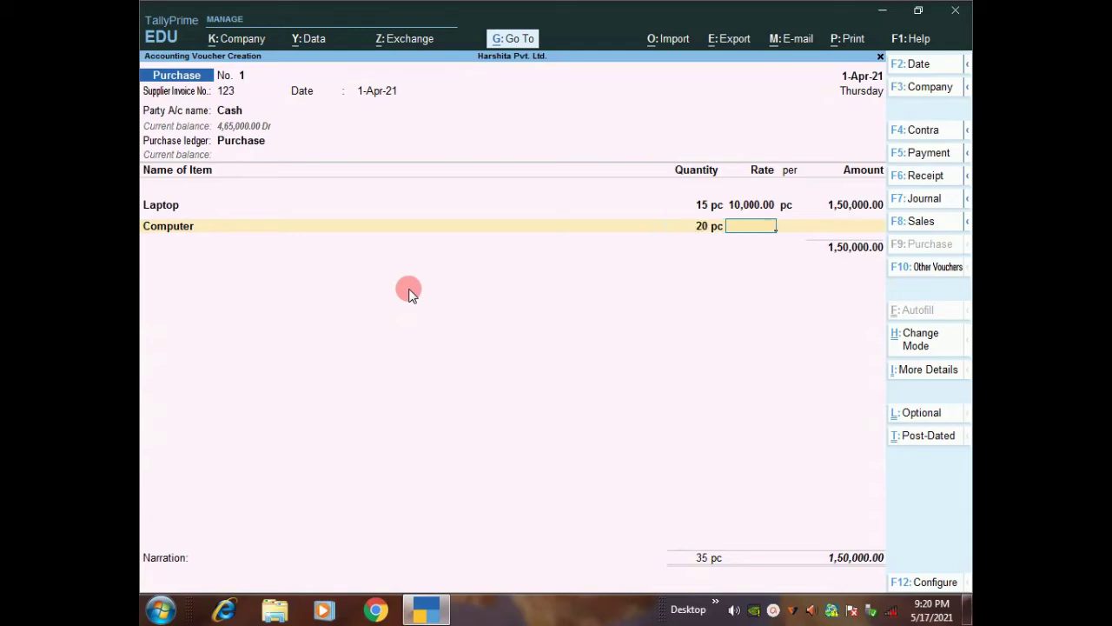
pyautogui.write('5,000')
pyautogui.press('Return')
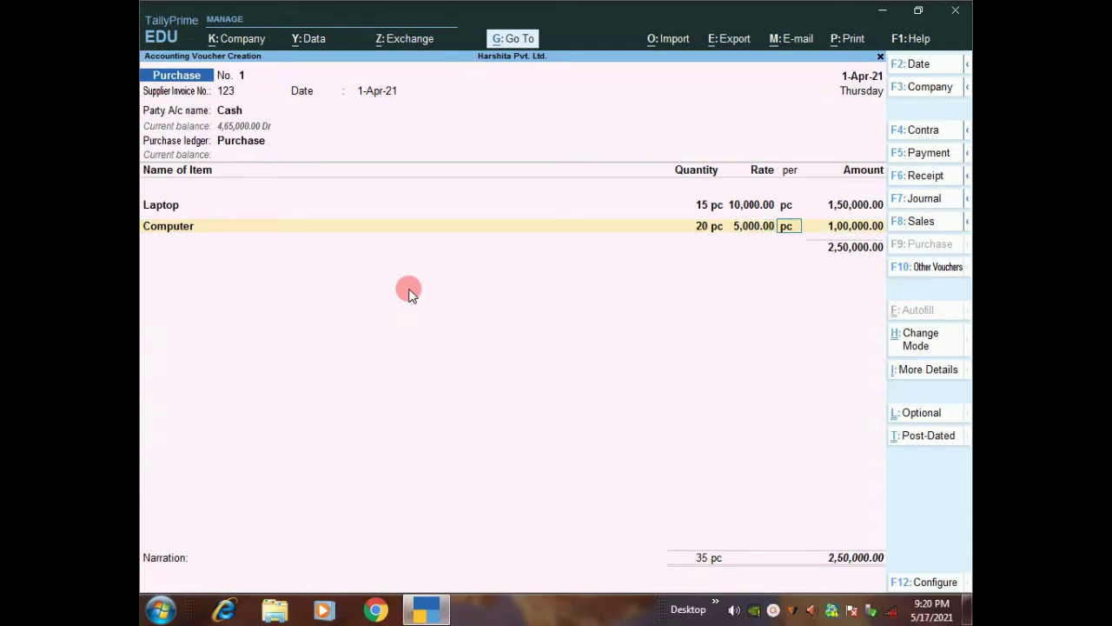
pyautogui.press('Return')
pyautogui.press('Return')
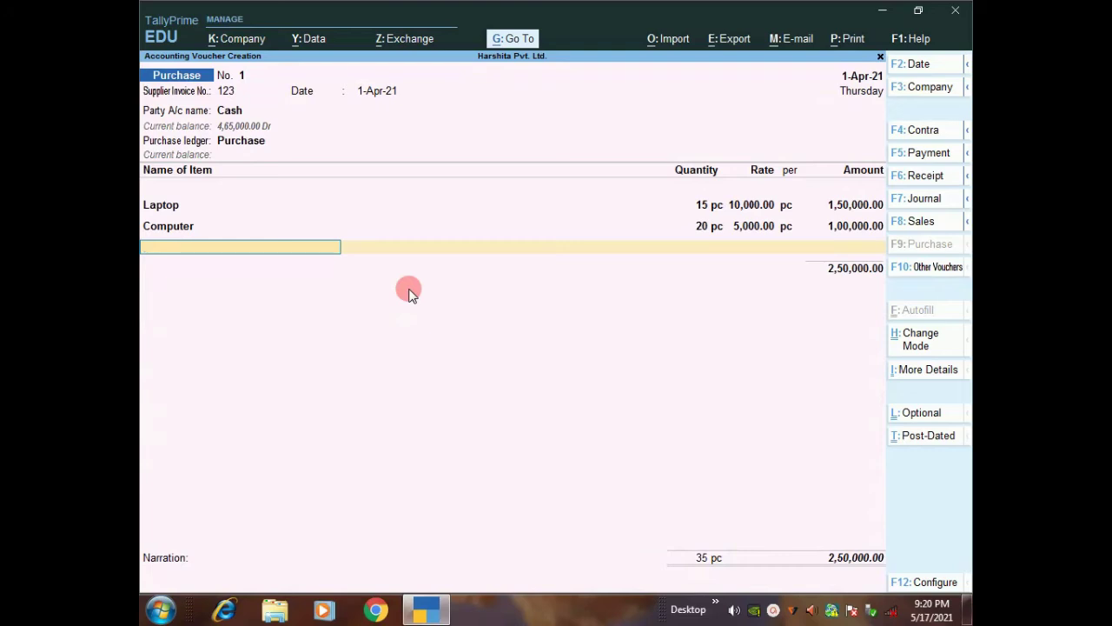
# End the item list, leave the narration blank, and accept the purchase voucher
pyautogui.press('Return')
pyautogui.press('Return')
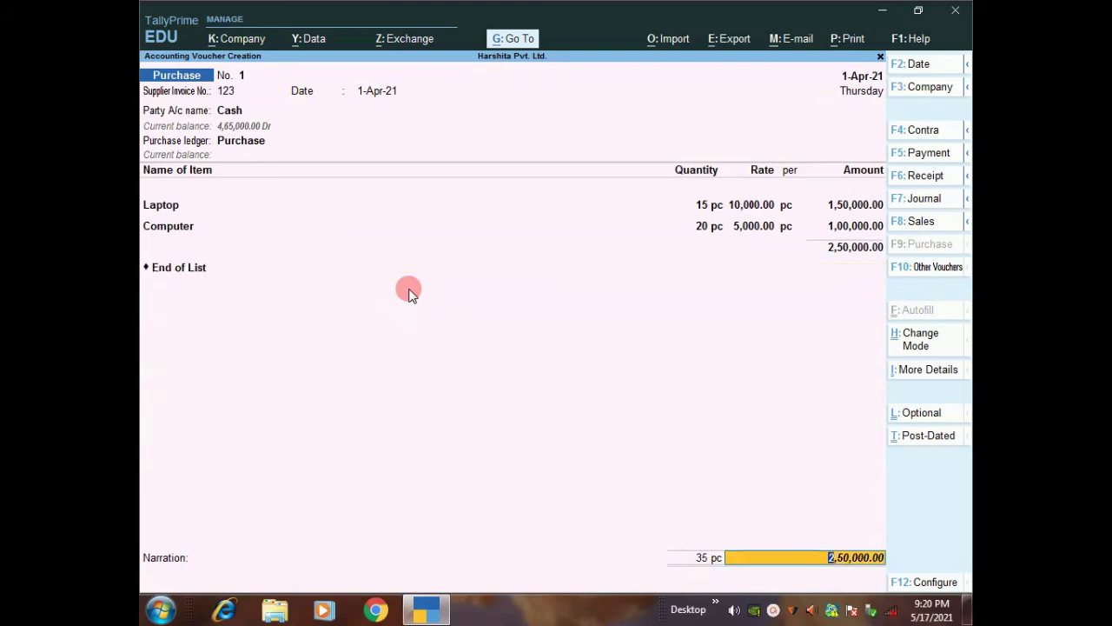
pyautogui.press('Return')
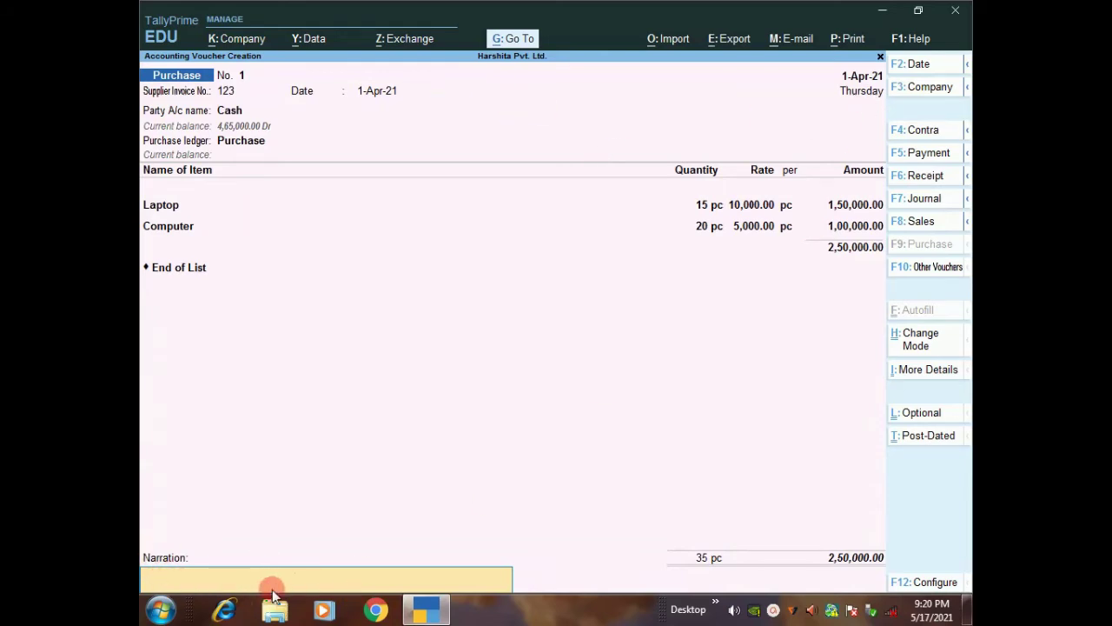
pyautogui.press('Return')
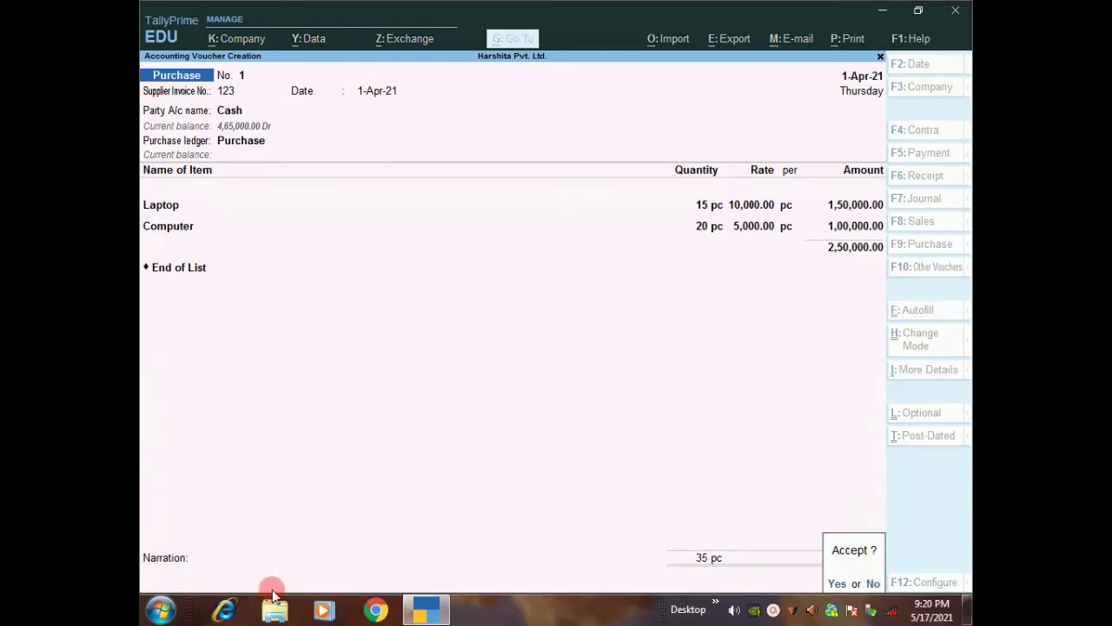
pyautogui.press('Return')
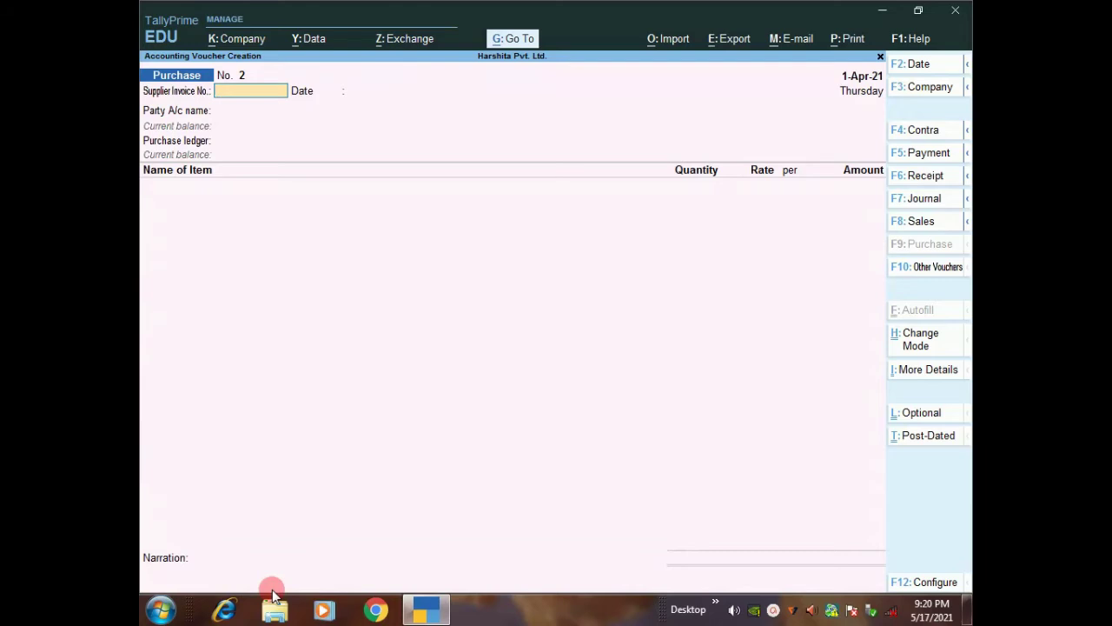
# Quit voucher creation and view the Stock Summary report for the purchased items
pyautogui.press('Escape')
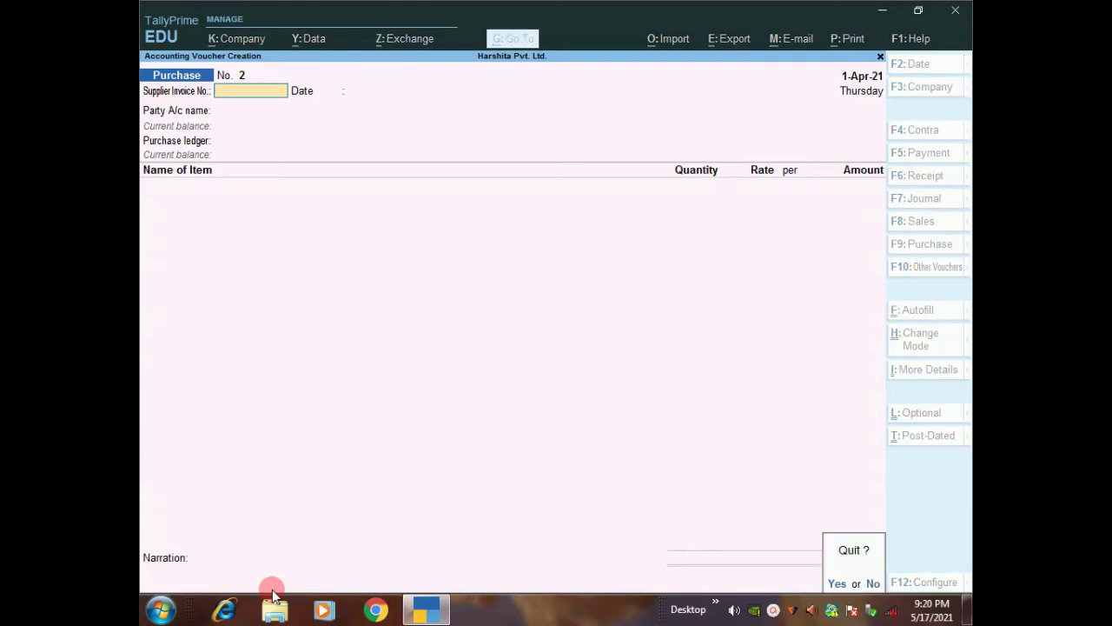
pyautogui.press('Return')
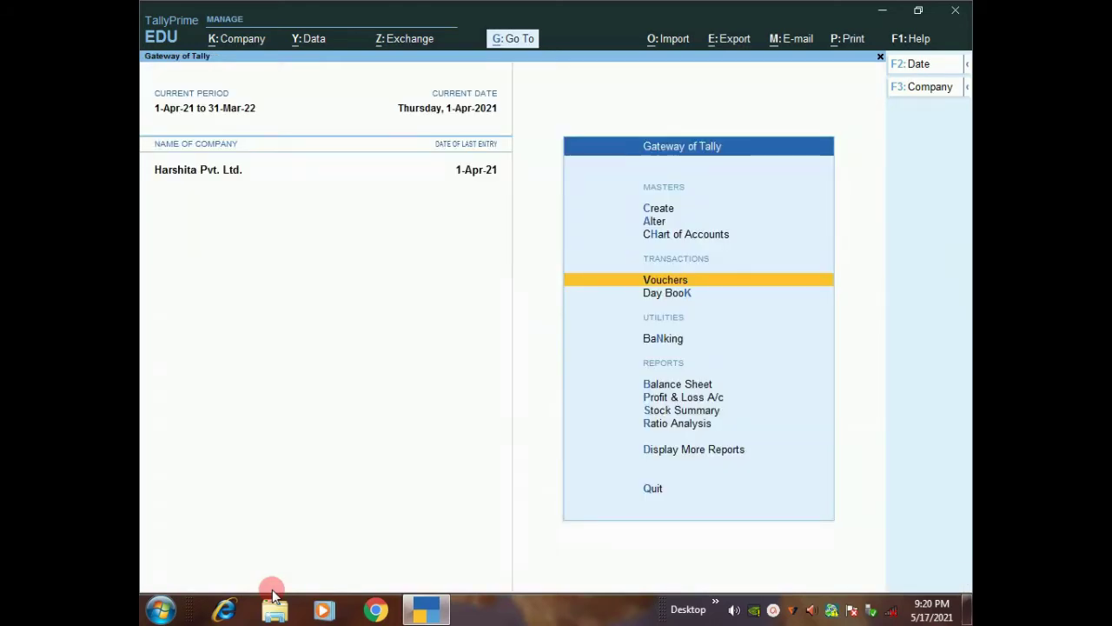
pyautogui.click(676, 412)
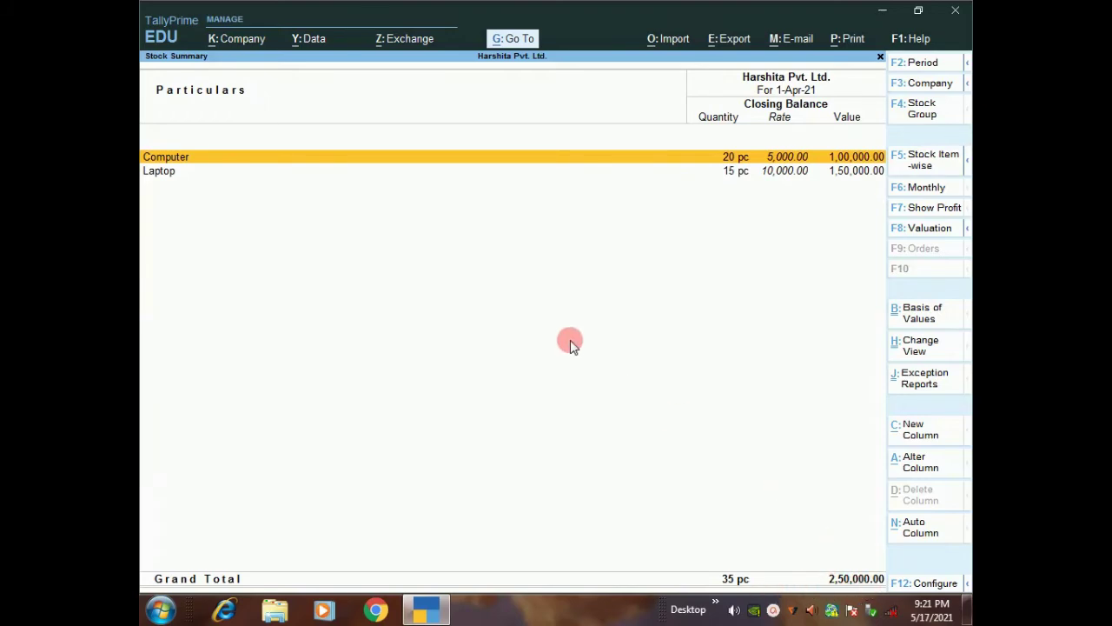
pyautogui.press('Escape')
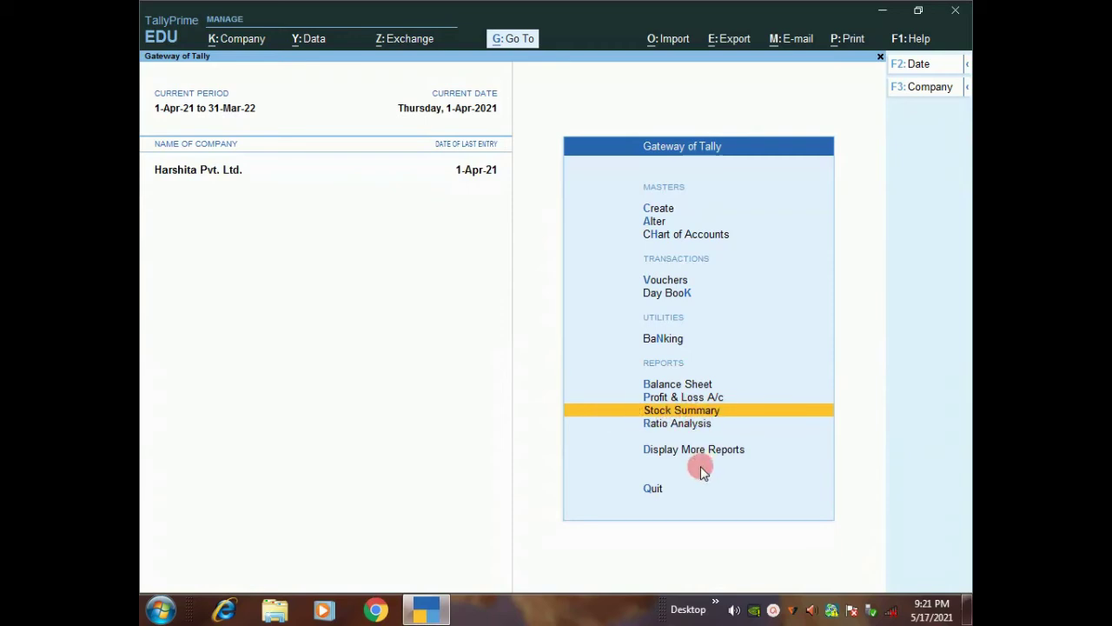
# Open the Cash/Bank Book(s) summary from the account books among the additional reports
pyautogui.press('Down')
pyautogui.press('Down')
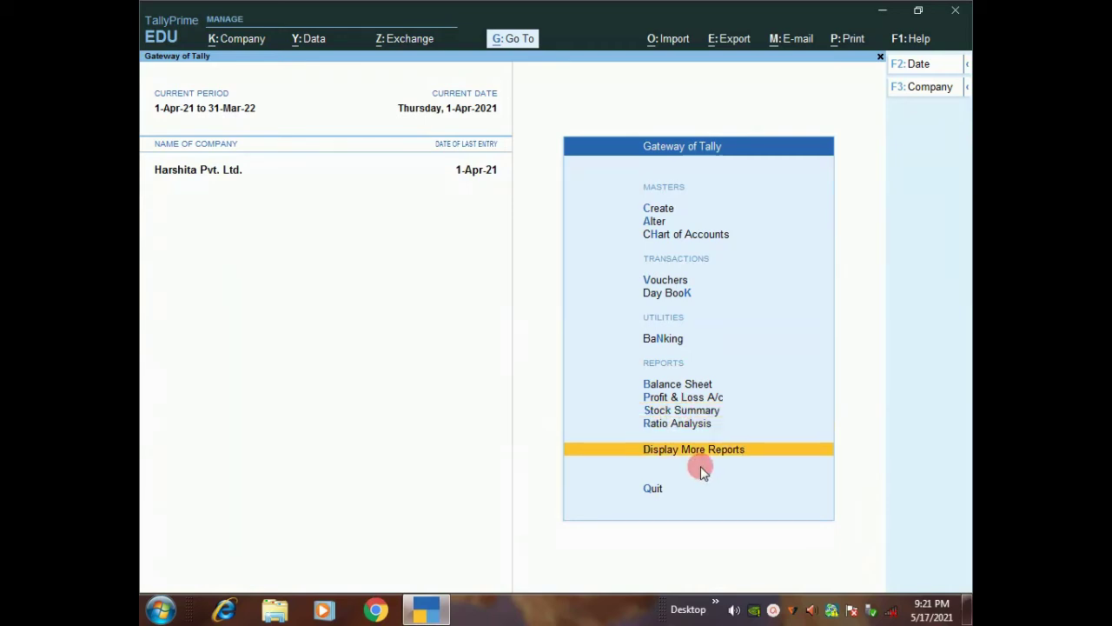
pyautogui.press('Return')
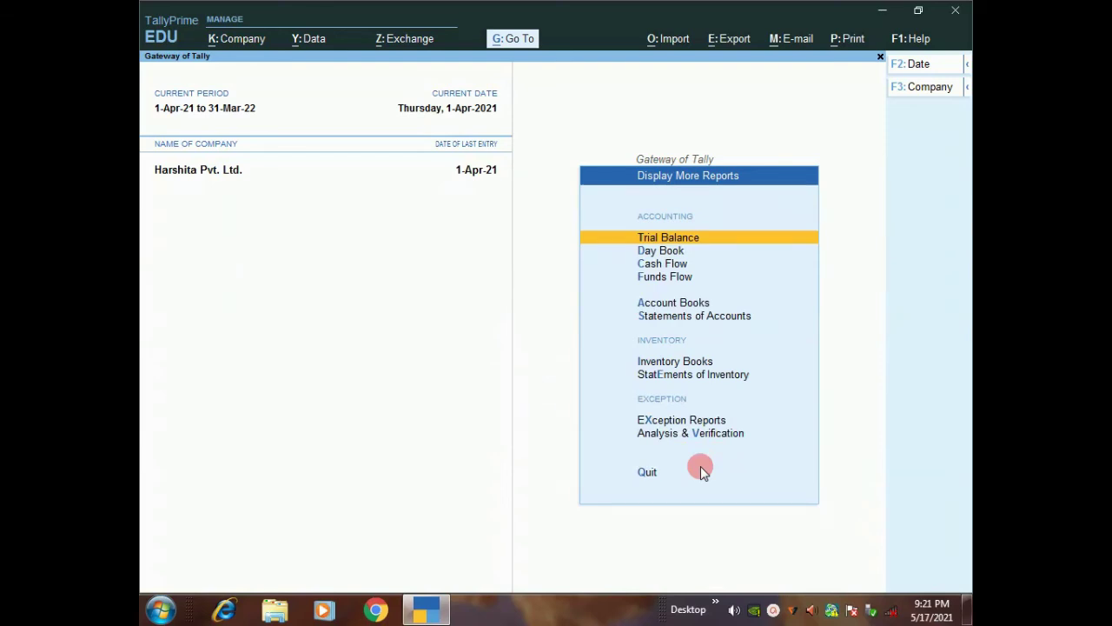
pyautogui.press('Down')
pyautogui.press('Down')
pyautogui.press('Down')
pyautogui.press('Down')
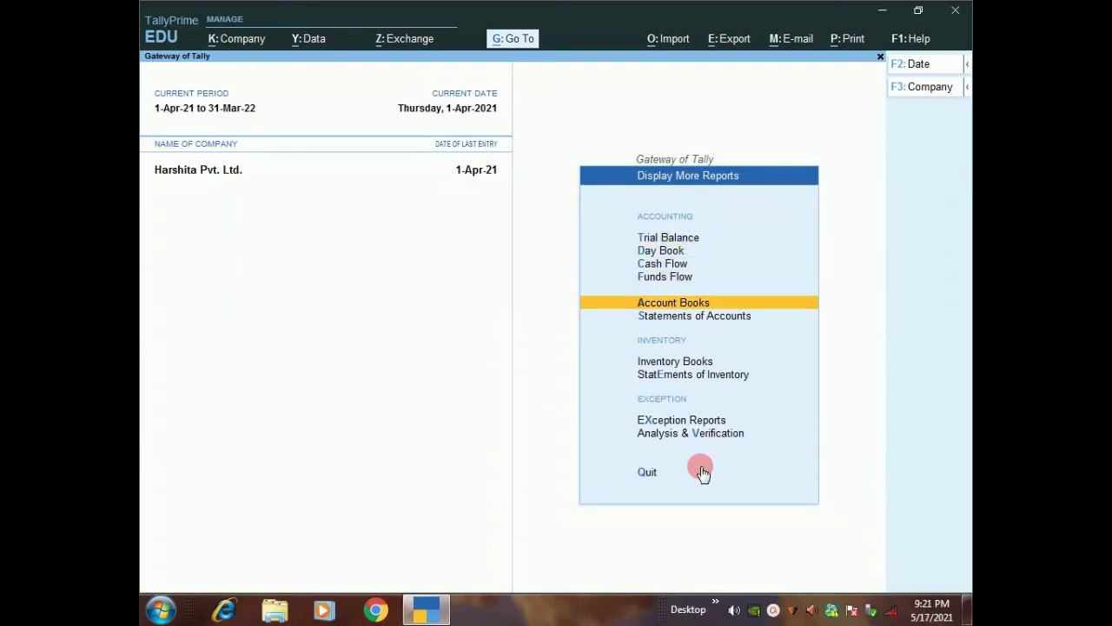
pyautogui.press('Return')
pyautogui.press('Return')
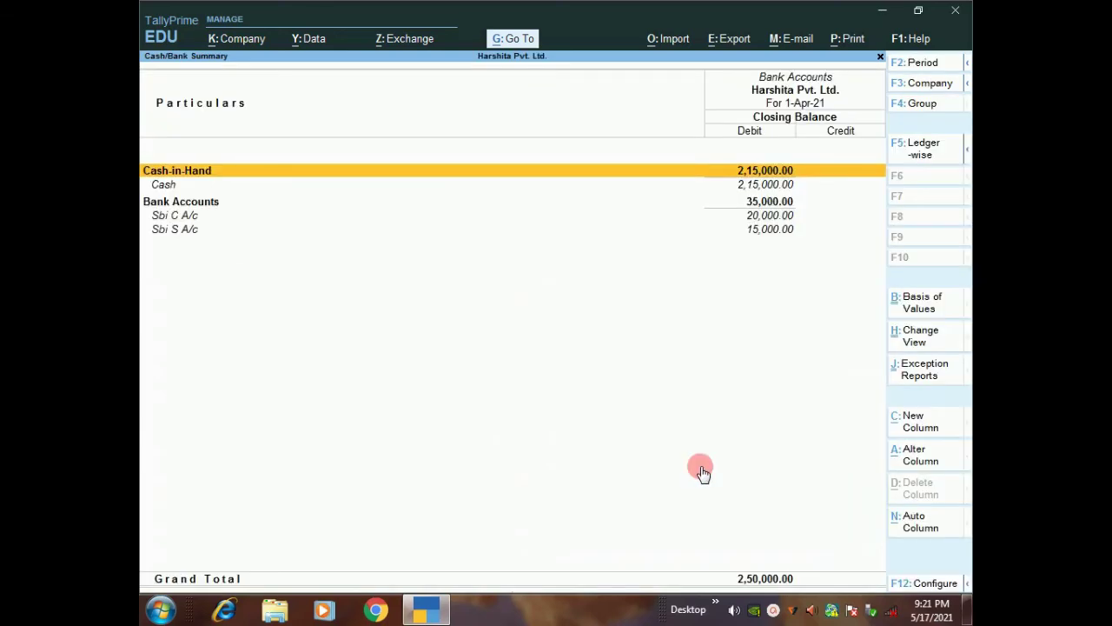
# Drill down from Cash-in-Hand to the Cash ledger's April vouchers, and return to the Gateway of Tally
pyautogui.click(772, 171)
pyautogui.click(772, 171)
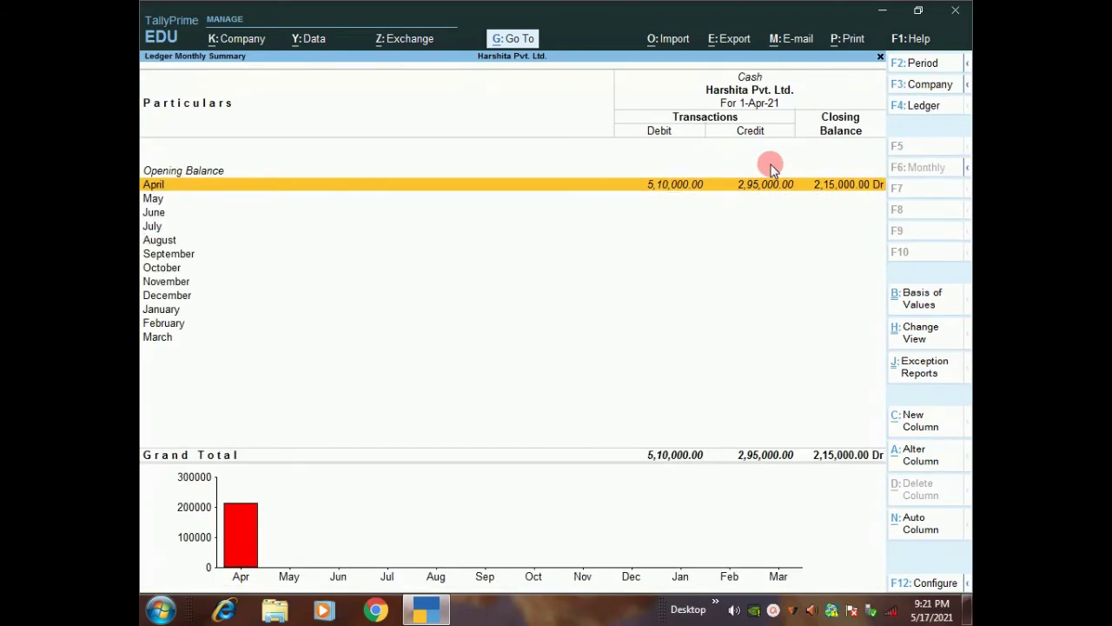
pyautogui.click(772, 169)
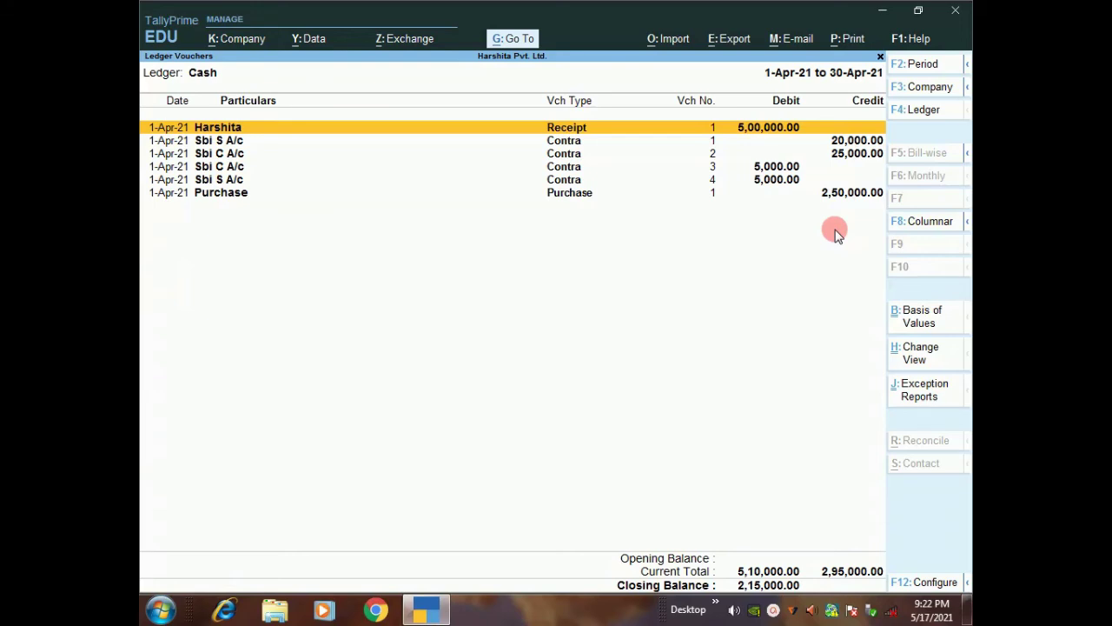
pyautogui.press('Escape')
pyautogui.press('Escape')
pyautogui.press('Escape')
pyautogui.press('Escape')
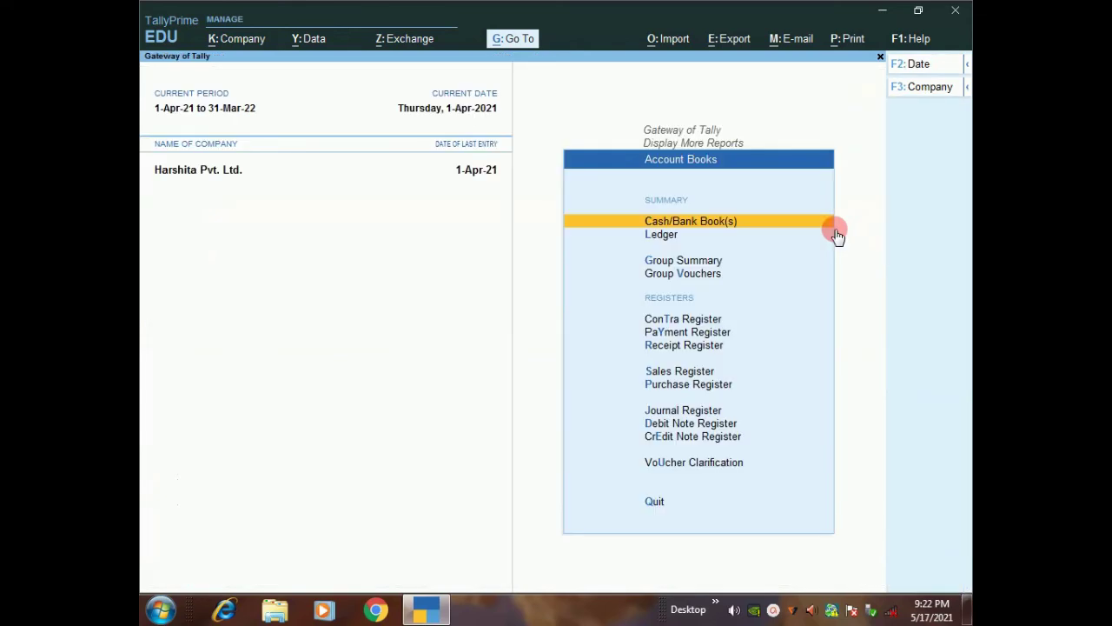
pyautogui.press('Escape')
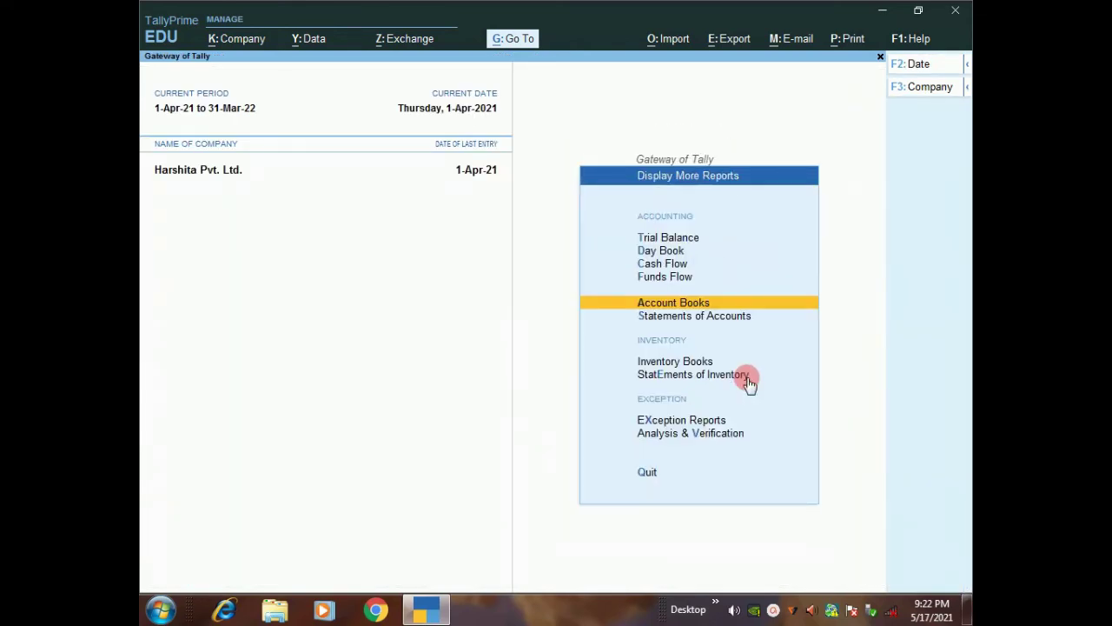
pyautogui.press('Escape')
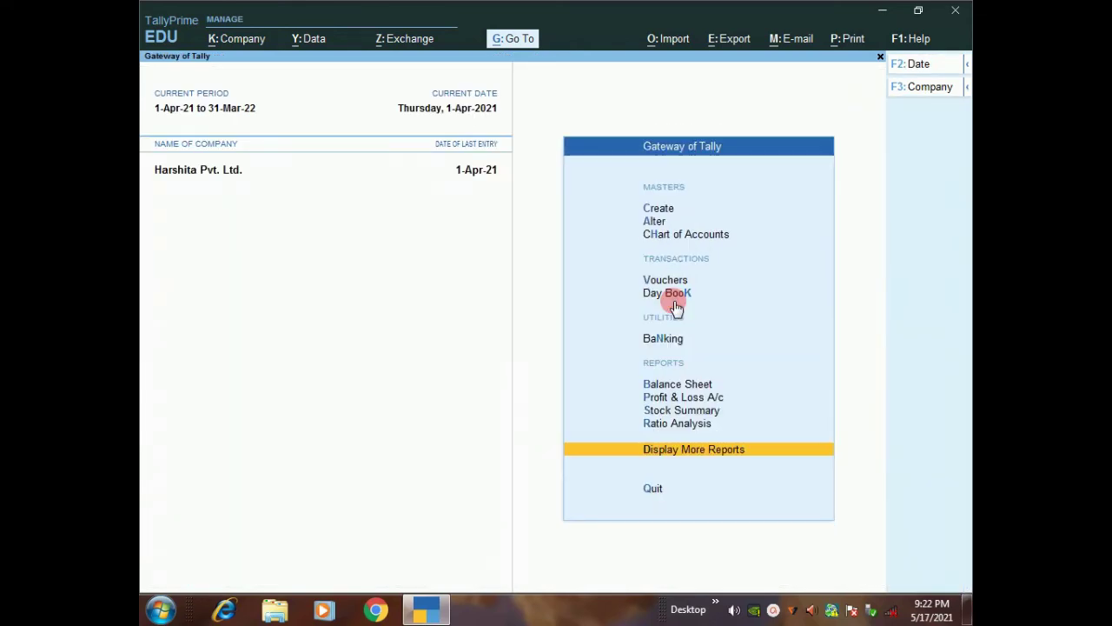
# View the Profit & Loss A/c and the Stock Summary, returning to the Gateway of Tally
pyautogui.click(682, 401)
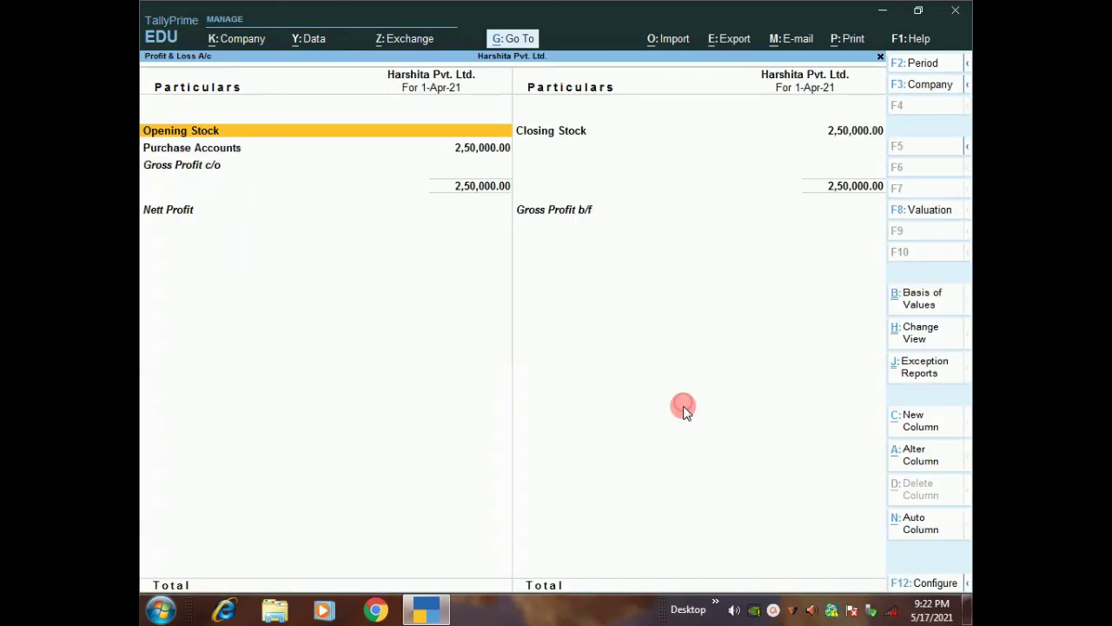
pyautogui.press('Escape')
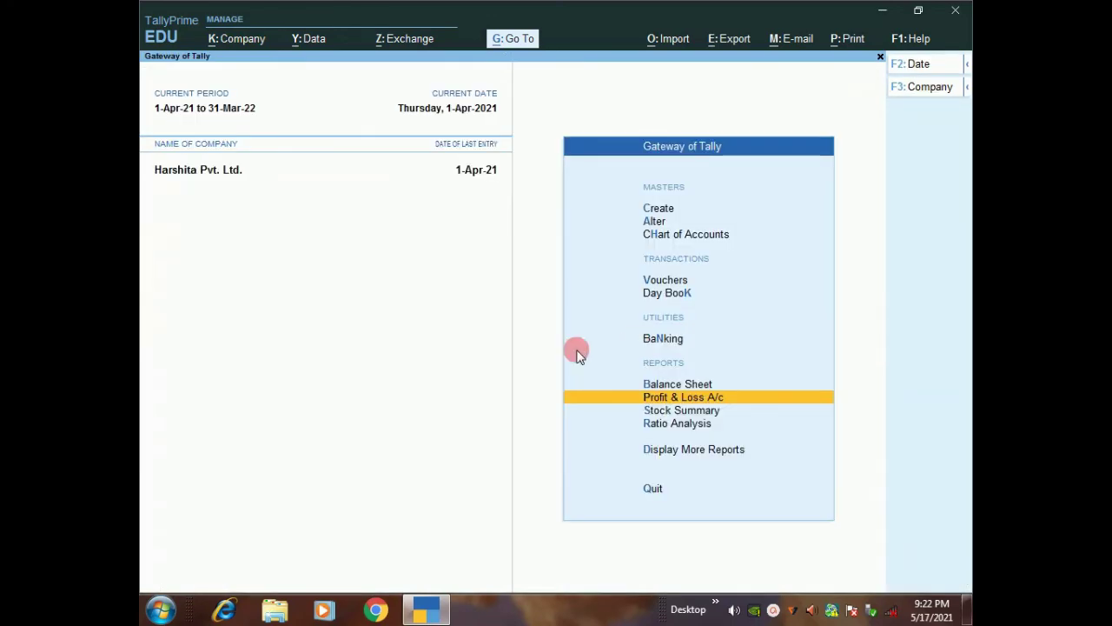
pyautogui.click(678, 408)
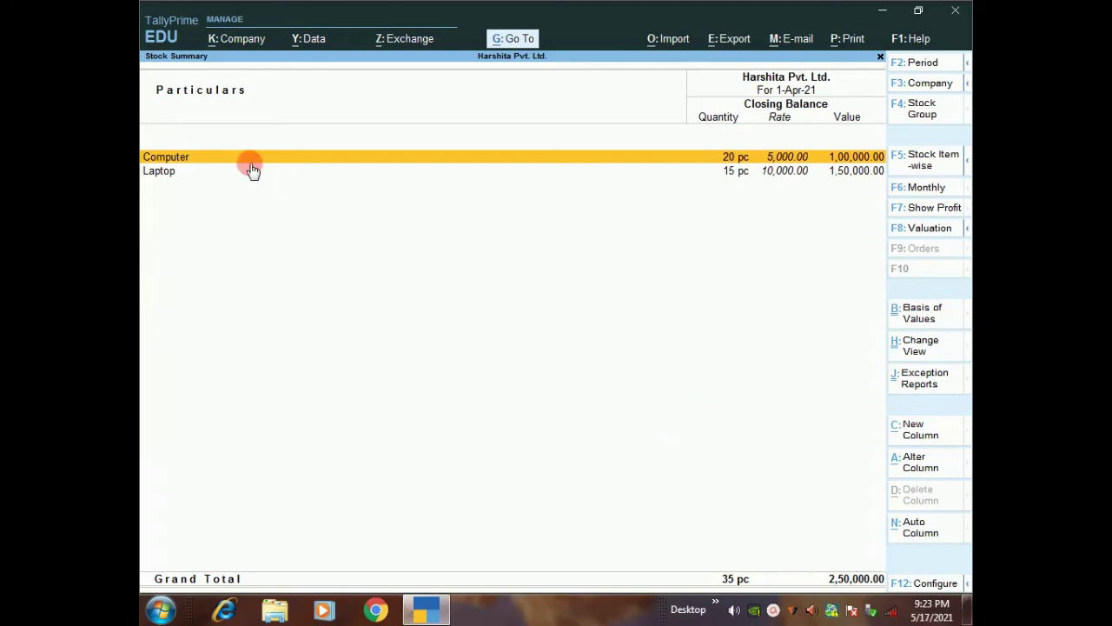
pyautogui.press('Escape')
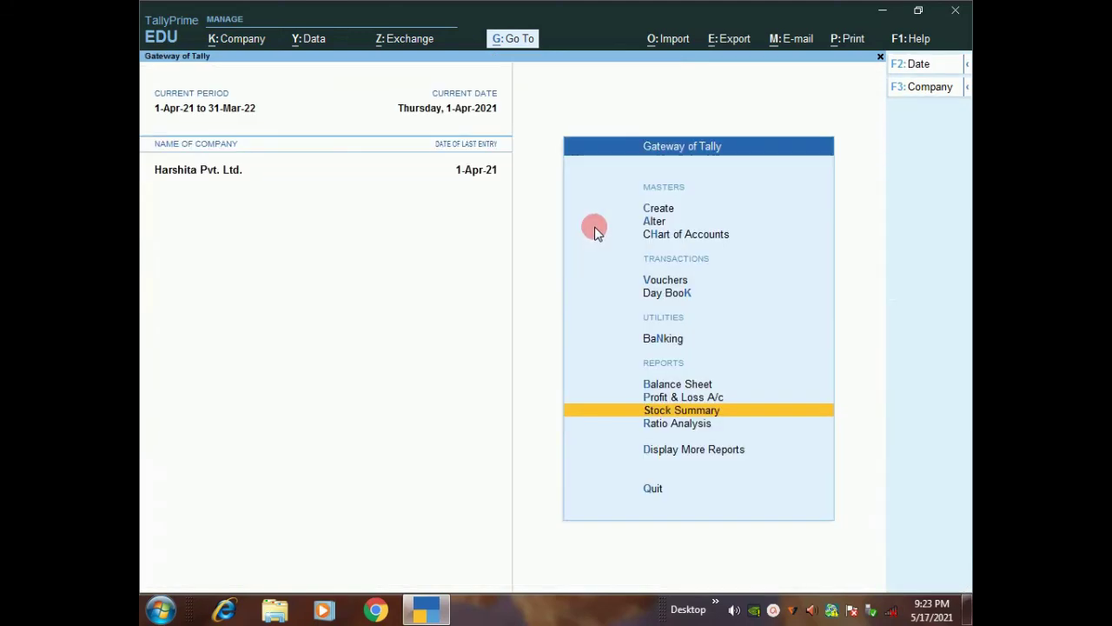
# Review the company's recorded vouchers in the Day Book
pyautogui.press('Up')
pyautogui.press('Up')
pyautogui.press('Up')
pyautogui.press('Up')
pyautogui.press('Up')
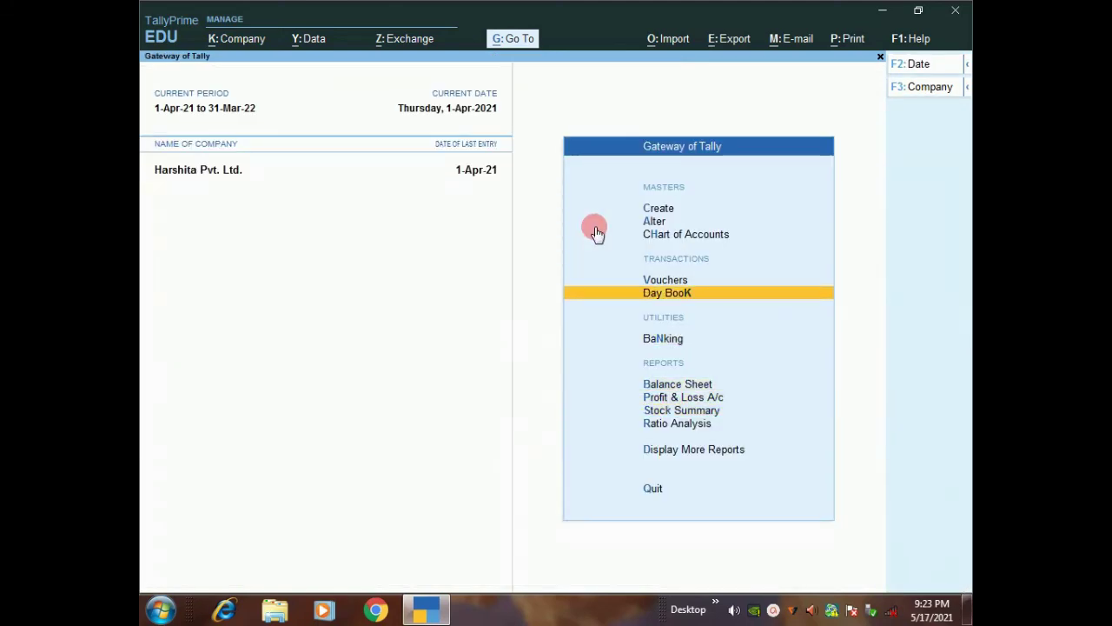
pyautogui.press('Down')
pyautogui.press('Return')
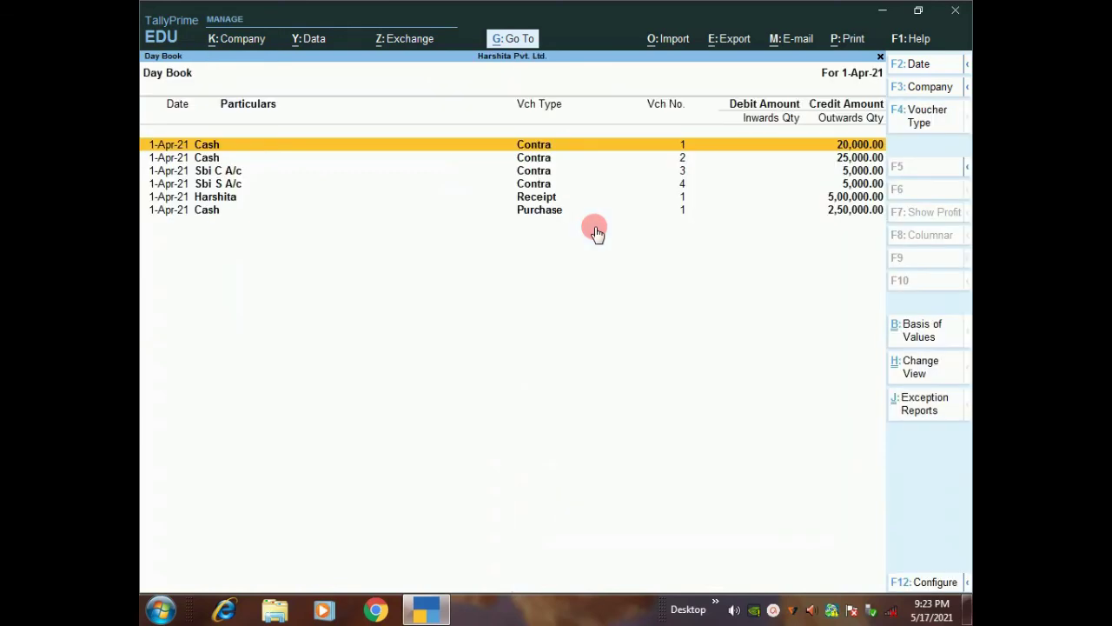
pyautogui.press('Escape')
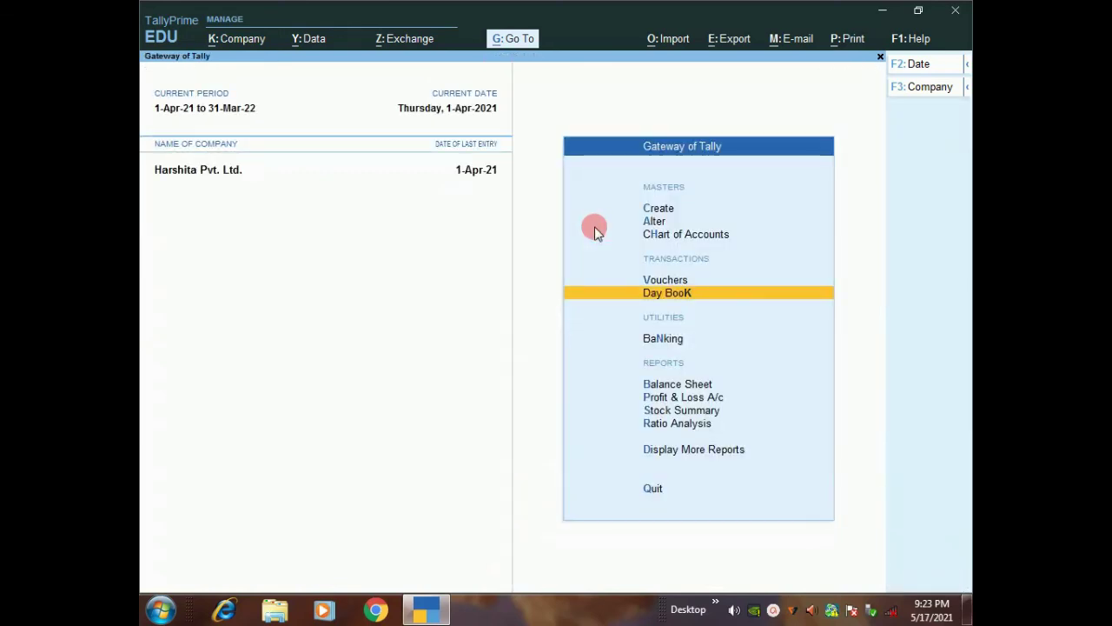
# Open the Balance Sheet and examine the group summary behind Current Assets
pyautogui.press('Down')
pyautogui.press('Down')
pyautogui.press('Down')
pyautogui.press('Up')
pyautogui.press('Return')
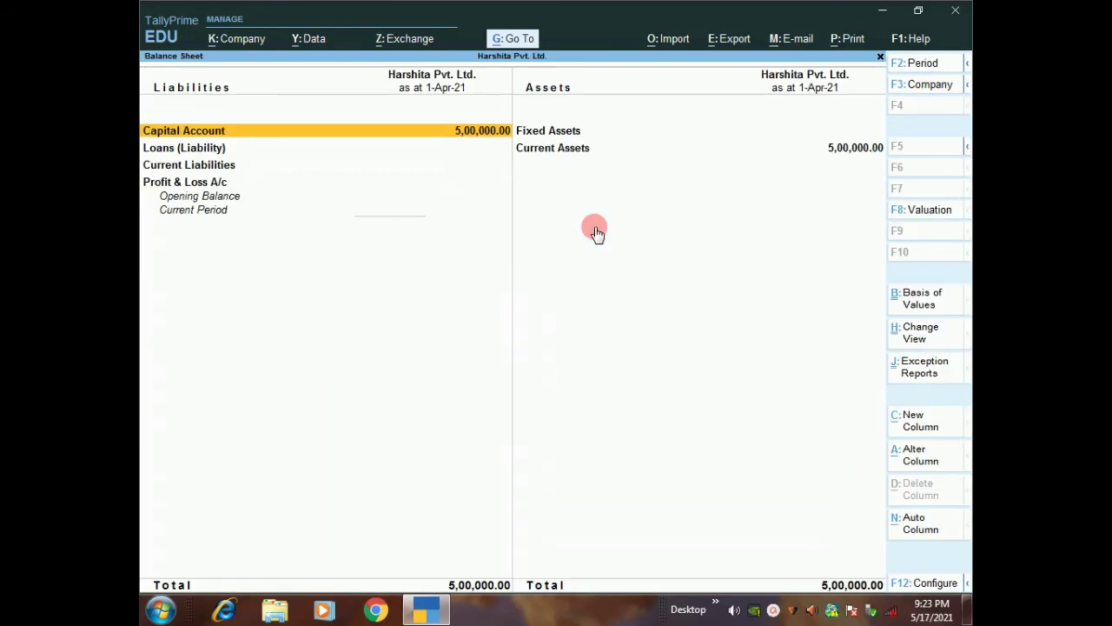
pyautogui.press('Right')
pyautogui.press('Down')
pyautogui.press('Return')
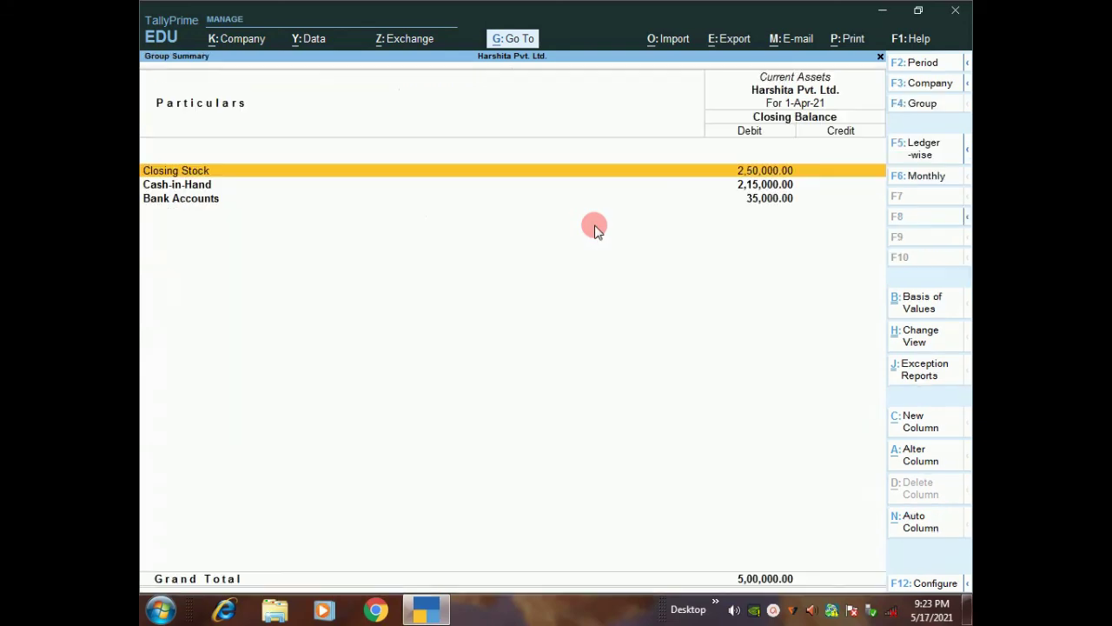
pyautogui.press('Down')
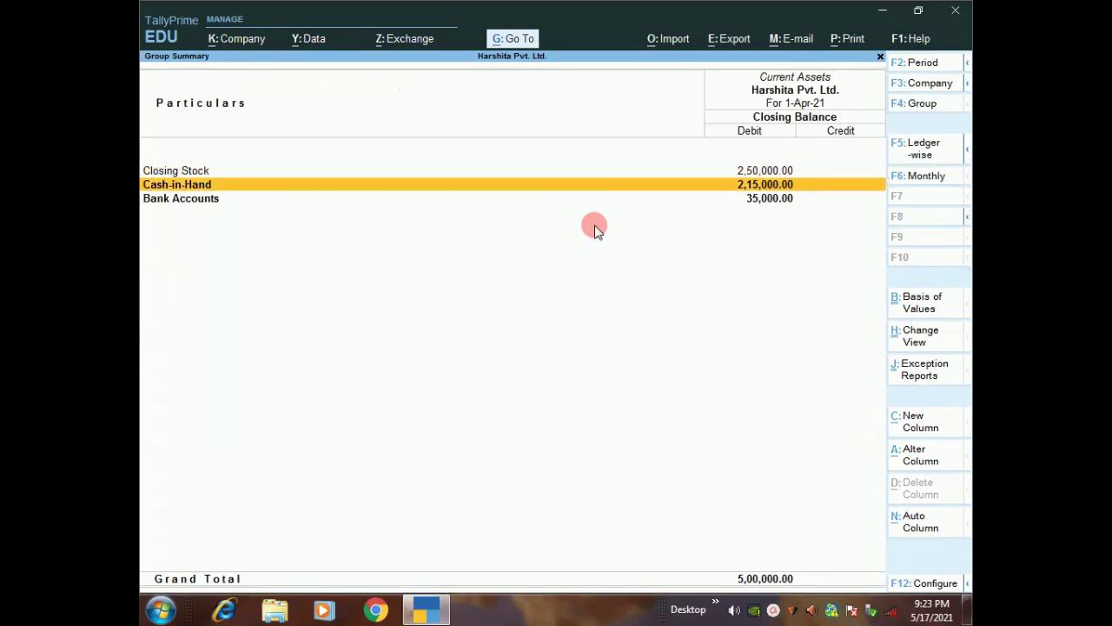
pyautogui.press('Down')
pyautogui.press('Escape')
pyautogui.press('Escape')
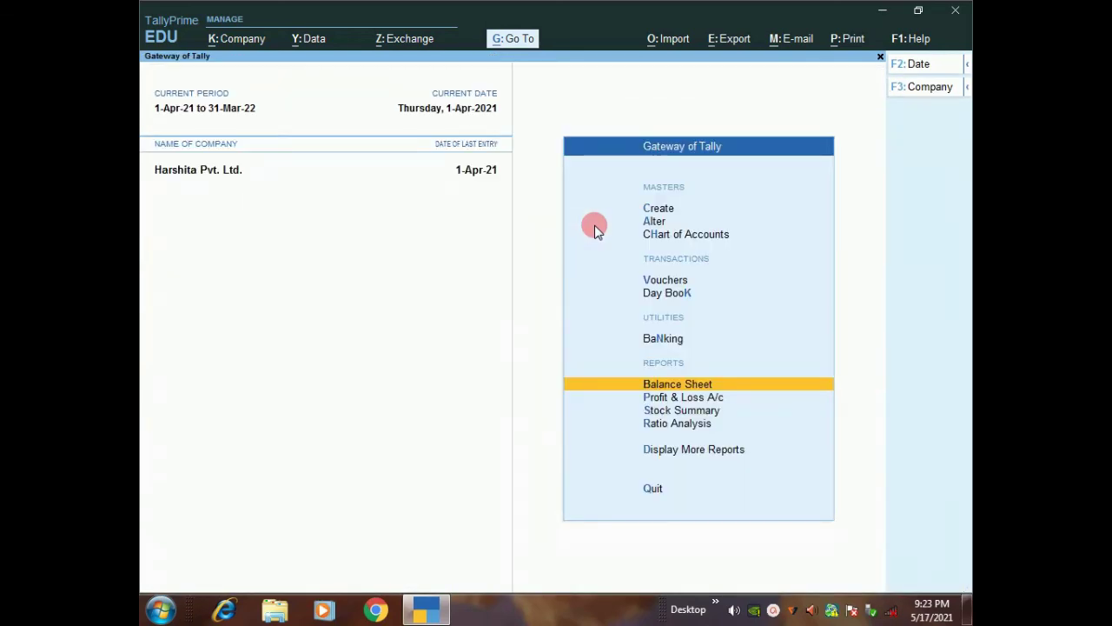
# Open the Profit & Loss A/c and examine the stock items behind Closing Stock, staying in the company on return
pyautogui.press('Down')
pyautogui.press('Return')
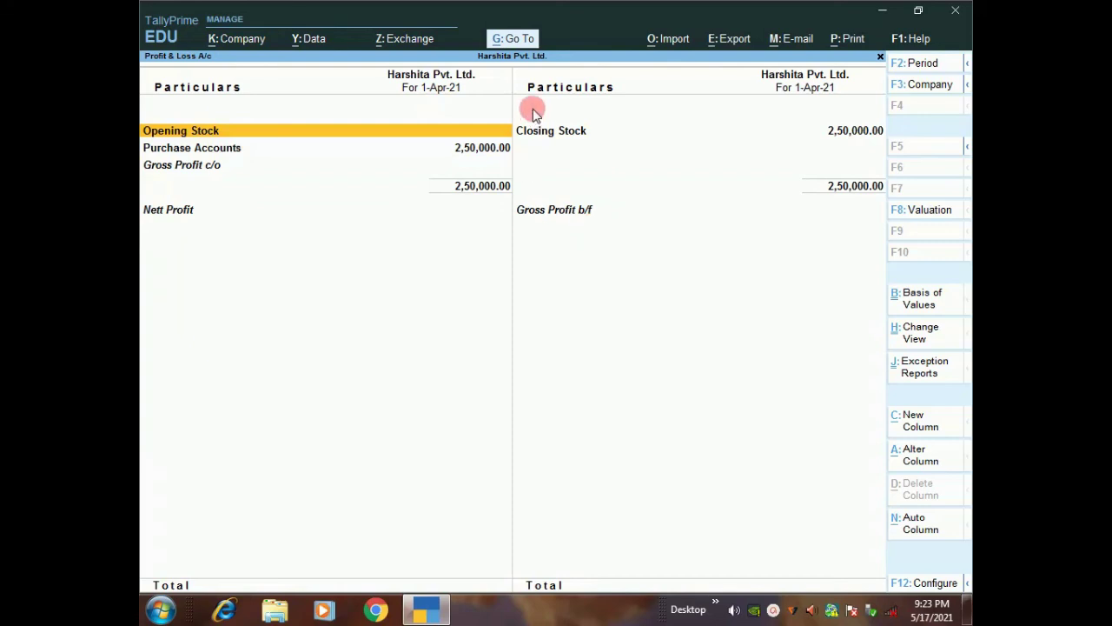
pyautogui.press('Right')
pyautogui.press('Up')
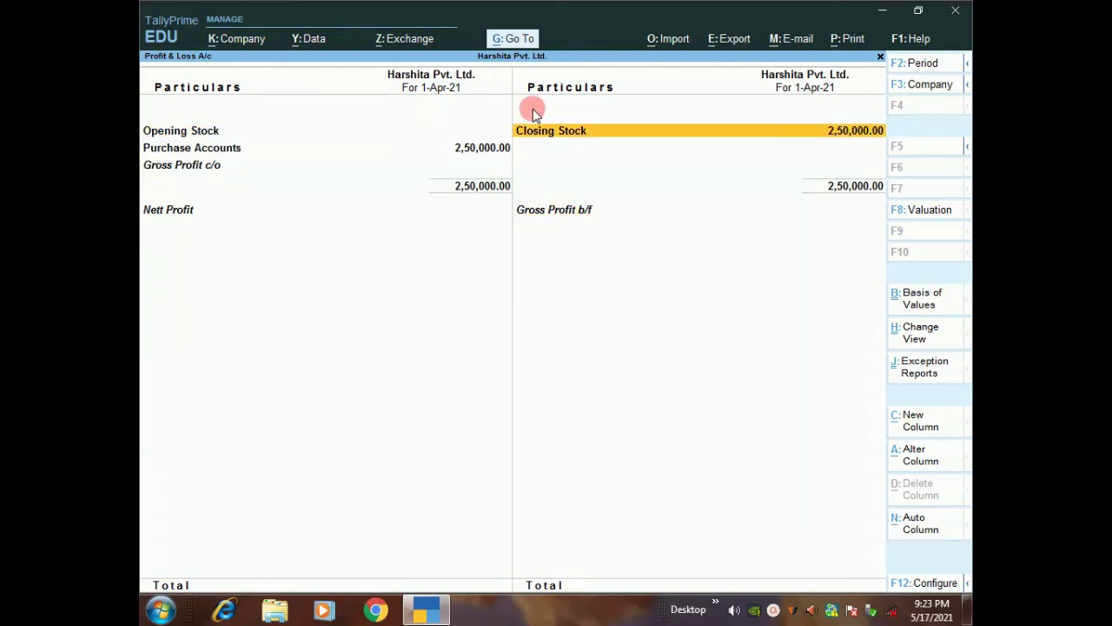
pyautogui.press('Return')
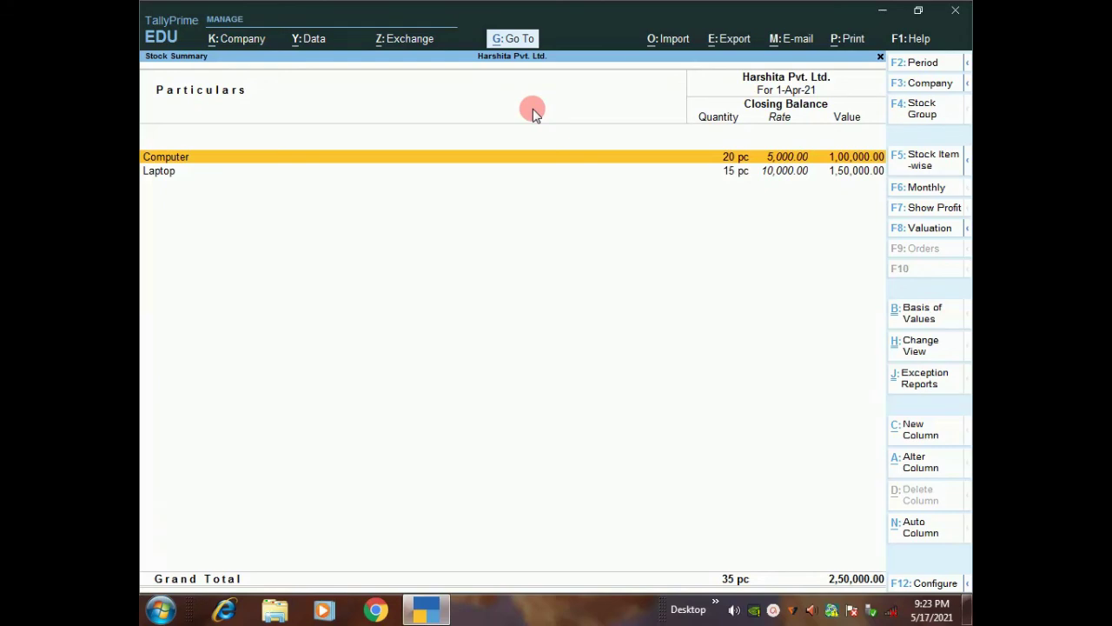
pyautogui.press('Escape')
pyautogui.press('Escape')
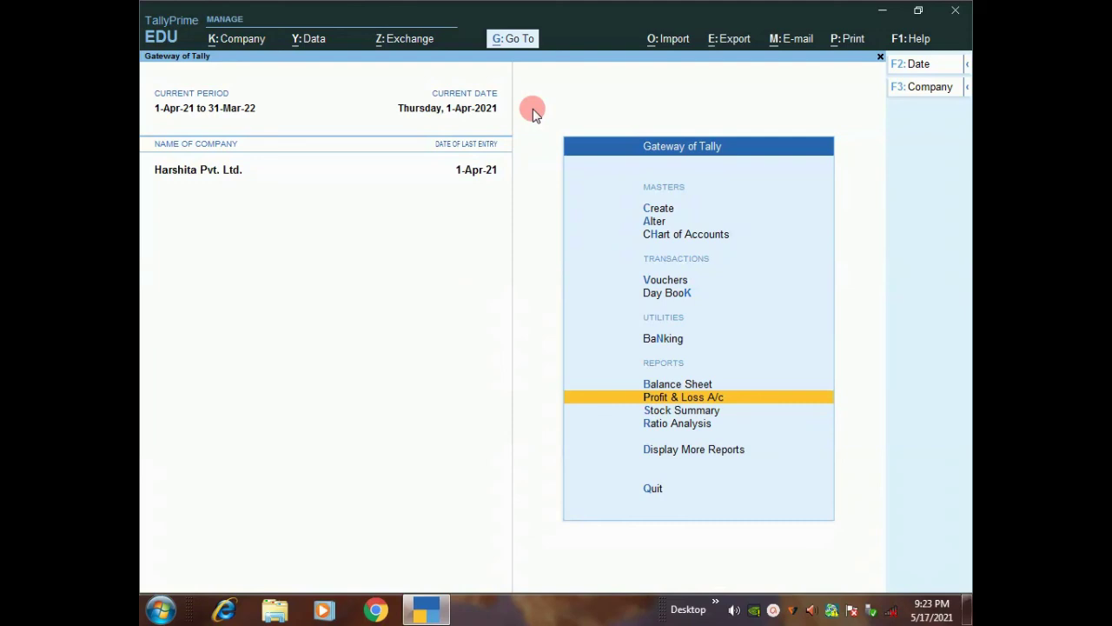
pyautogui.press('Escape')
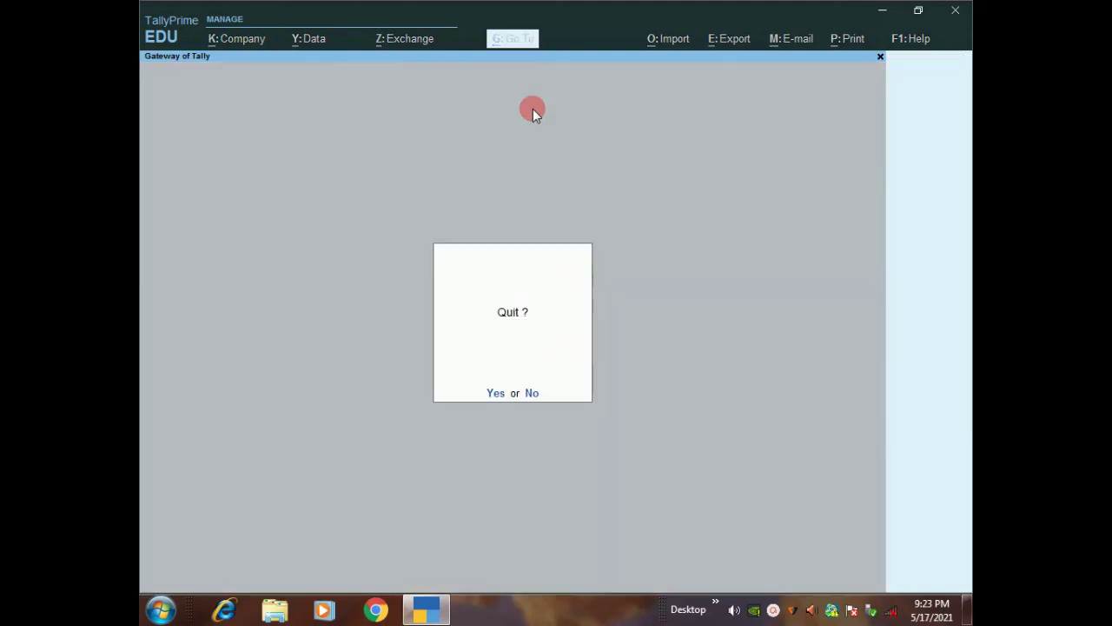
pyautogui.press('n')
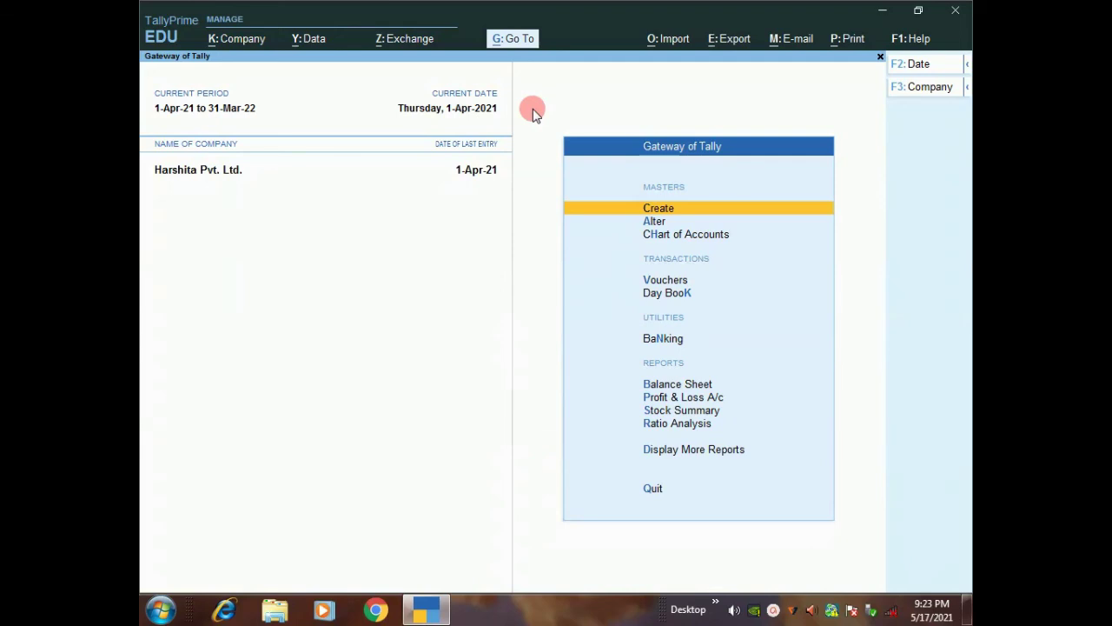
# Open a new purchase voucher to view its available voucher modes, and leave it without recording anything
pyautogui.press('Down')
pyautogui.press('Down')
pyautogui.press('Down')
pyautogui.press('Return')
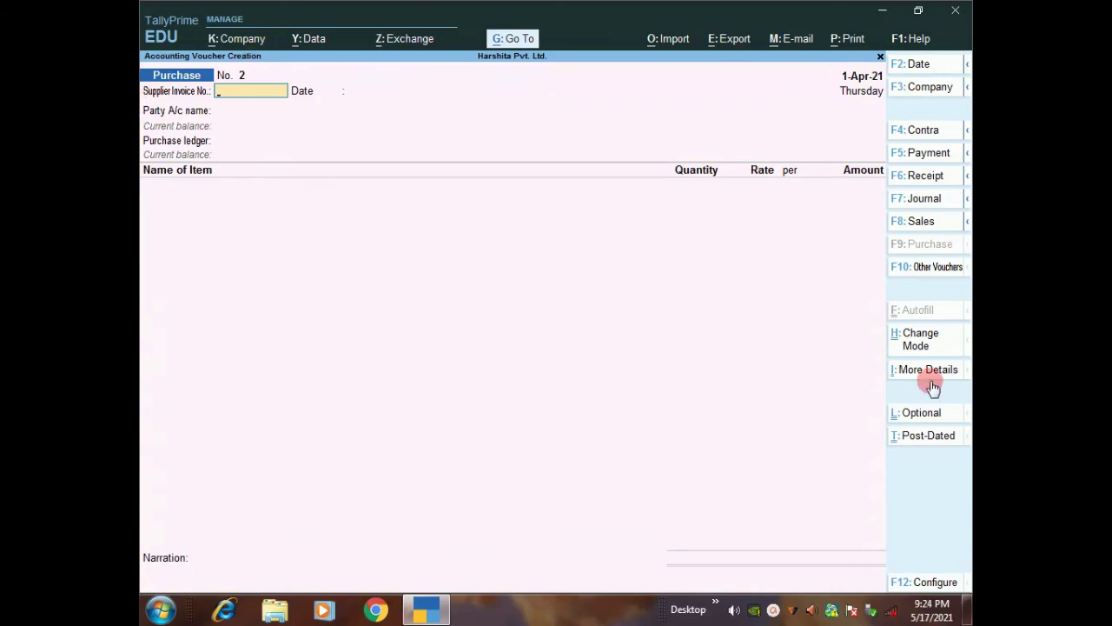
pyautogui.click(904, 337)
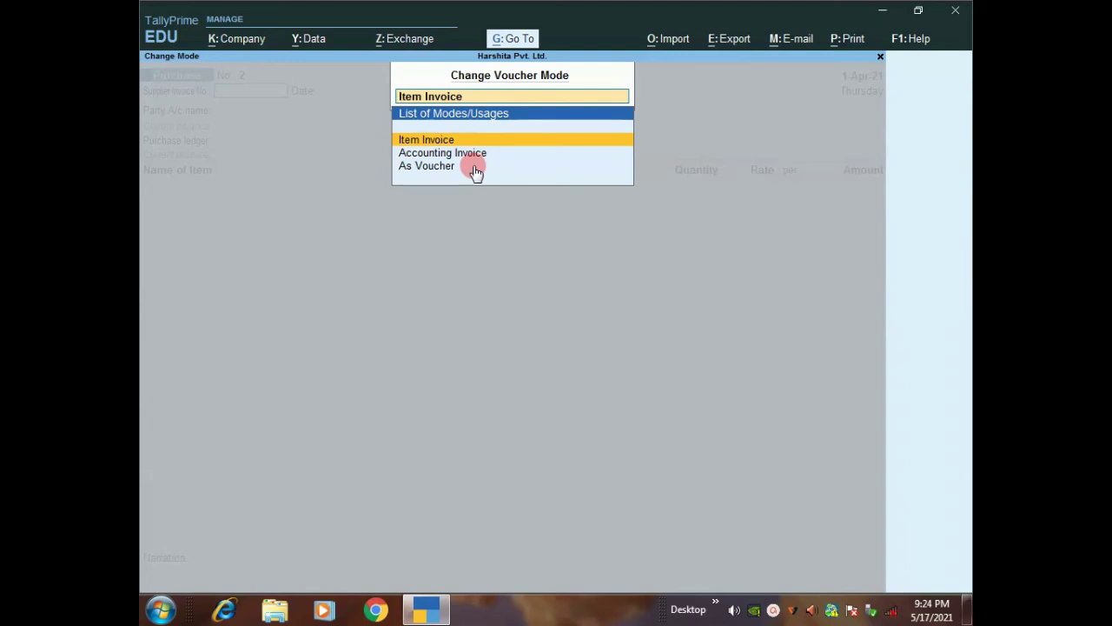
pyautogui.press('Escape')
pyautogui.press('Escape')
pyautogui.press('Escape')
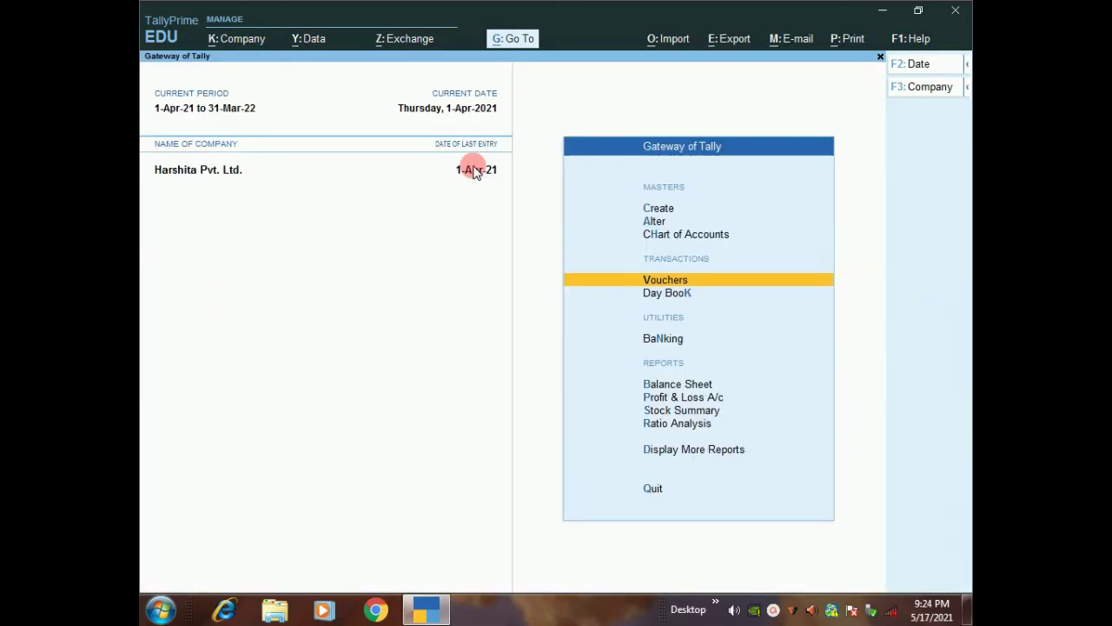
pyautogui.press('Escape')
pyautogui.press('Escape')
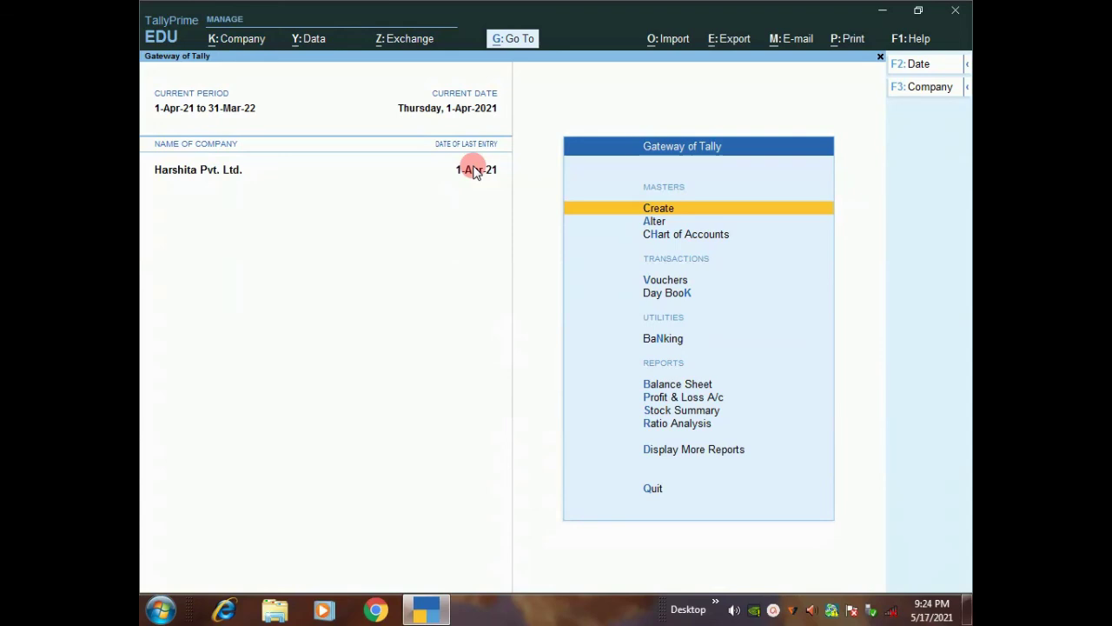
pyautogui.press('Down')
pyautogui.press('Down')
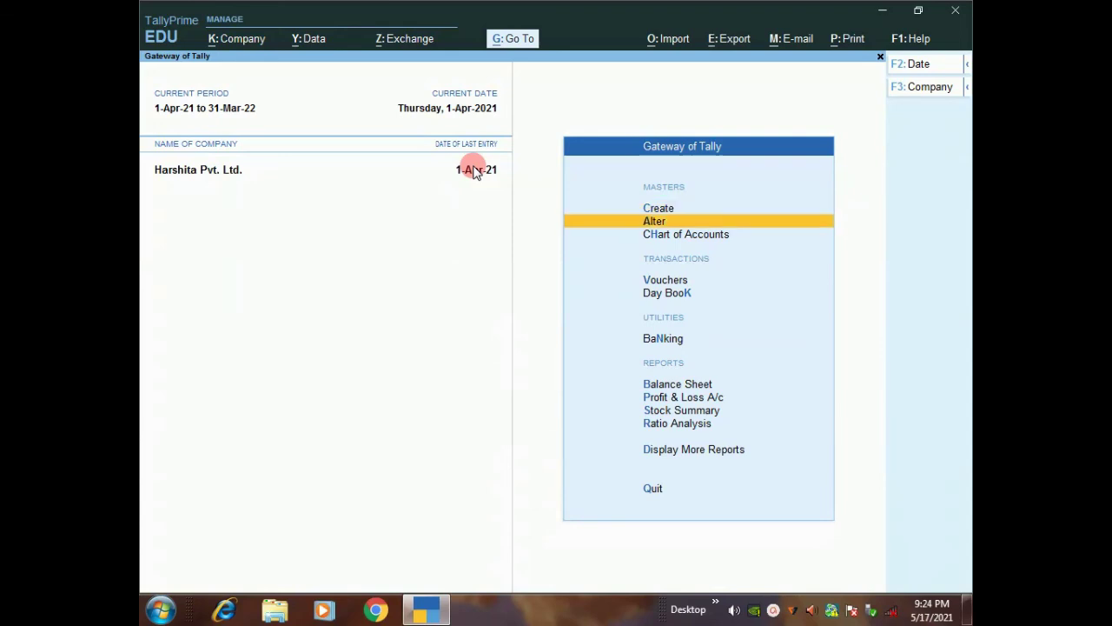